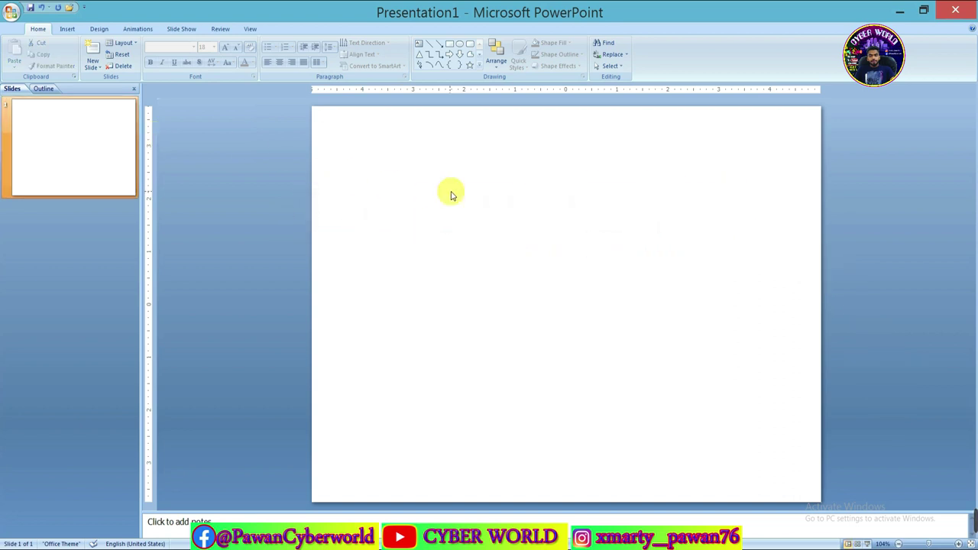
Insert a 10-column by 8-row table from the Insert tab's Table grid onto the blank slide
{"action": "left_click", "coordinate": [66, 29]}
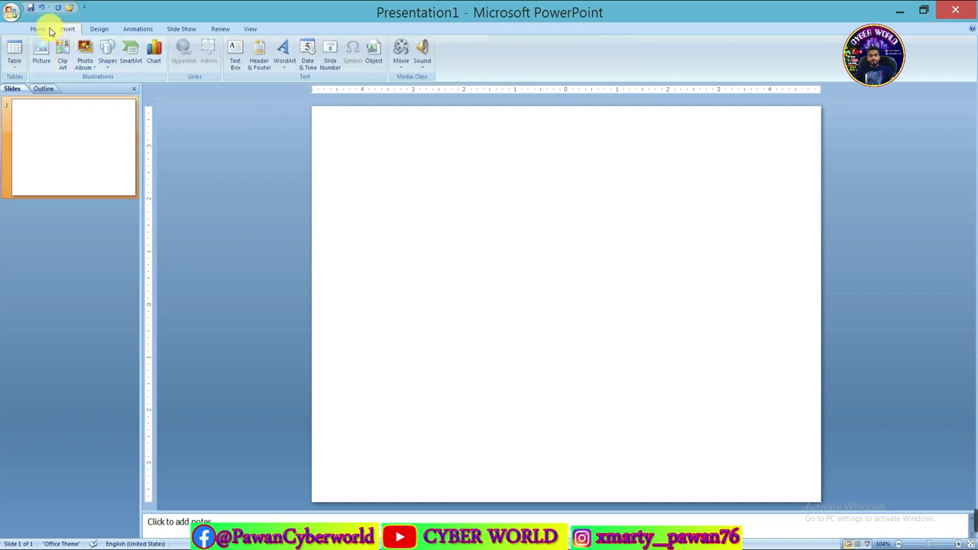
{"action": "left_click", "coordinate": [23, 73]}
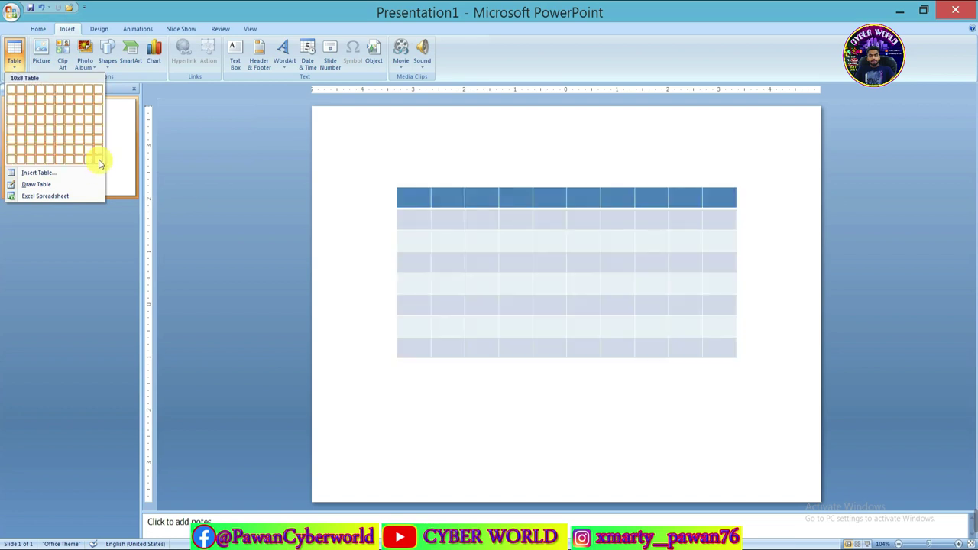
{"action": "left_click", "coordinate": [100, 162]}
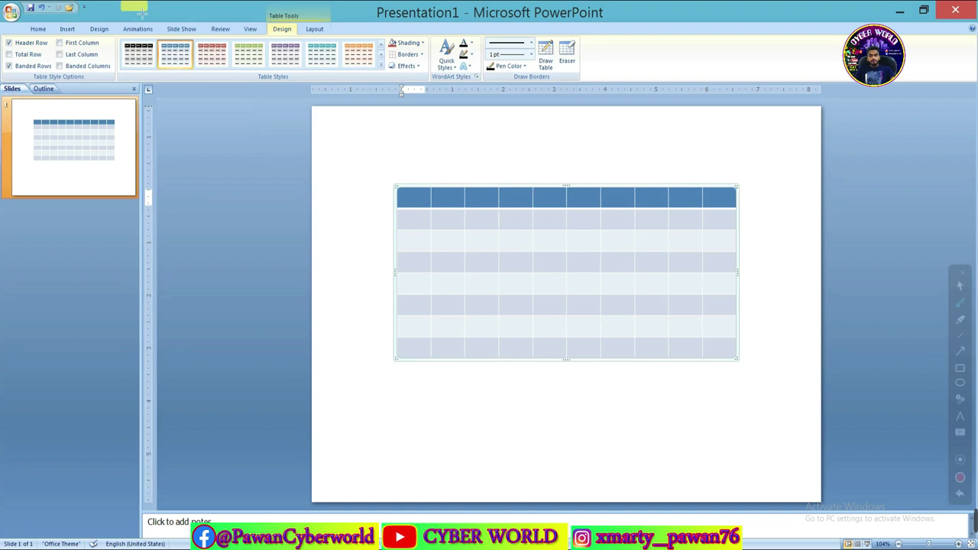
{"action": "left_click", "coordinate": [422, 145]}
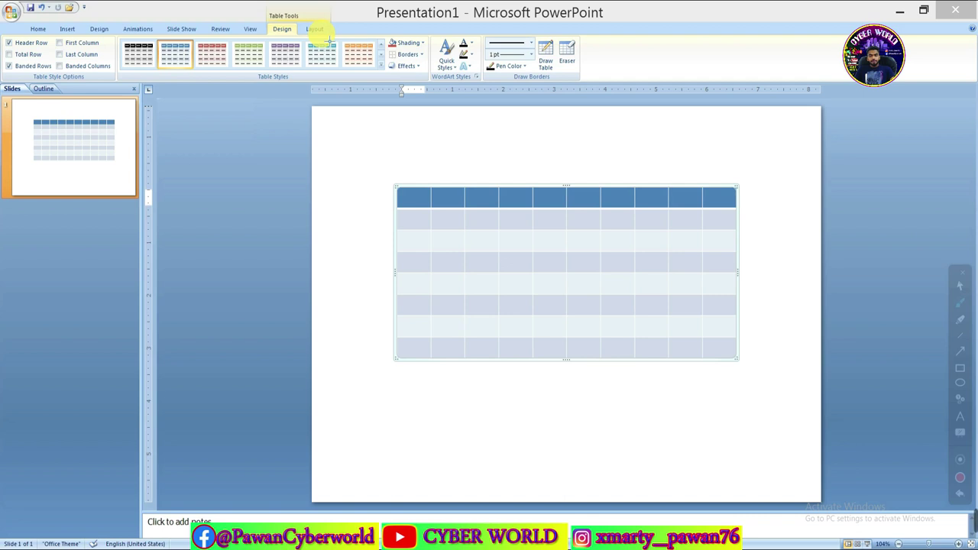
{"action": "left_click", "coordinate": [381, 141]}
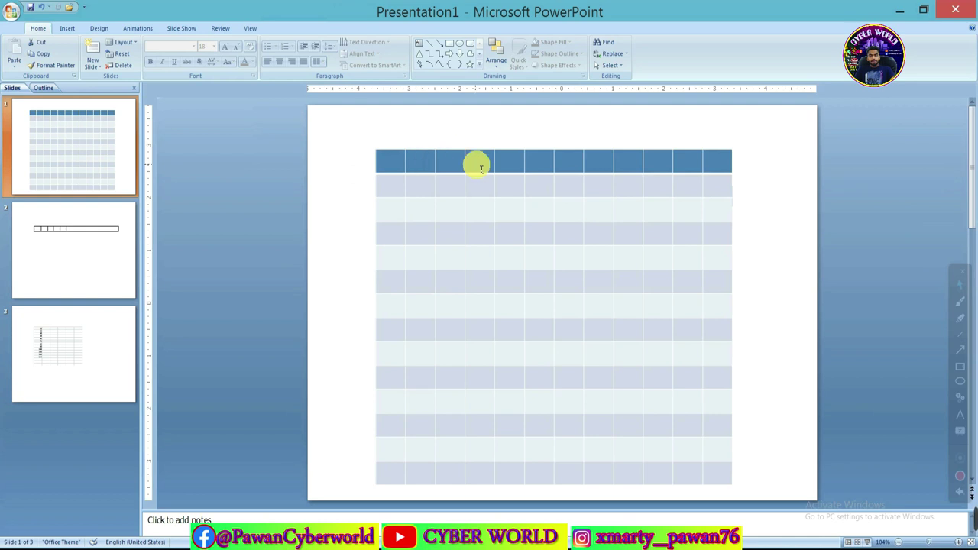
Turn off Header Row formatting on slide 1's table
{"action": "left_click", "coordinate": [481, 167]}
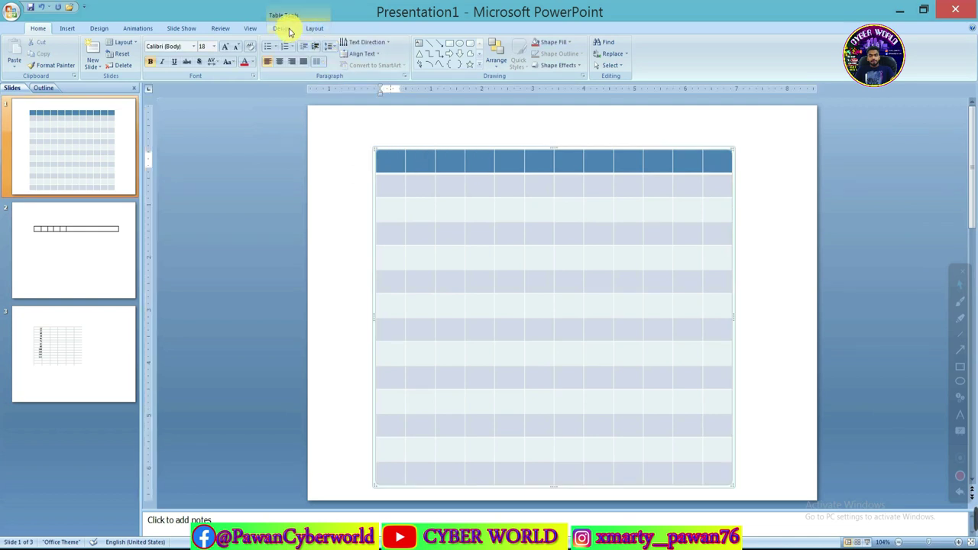
{"action": "left_click", "coordinate": [283, 28]}
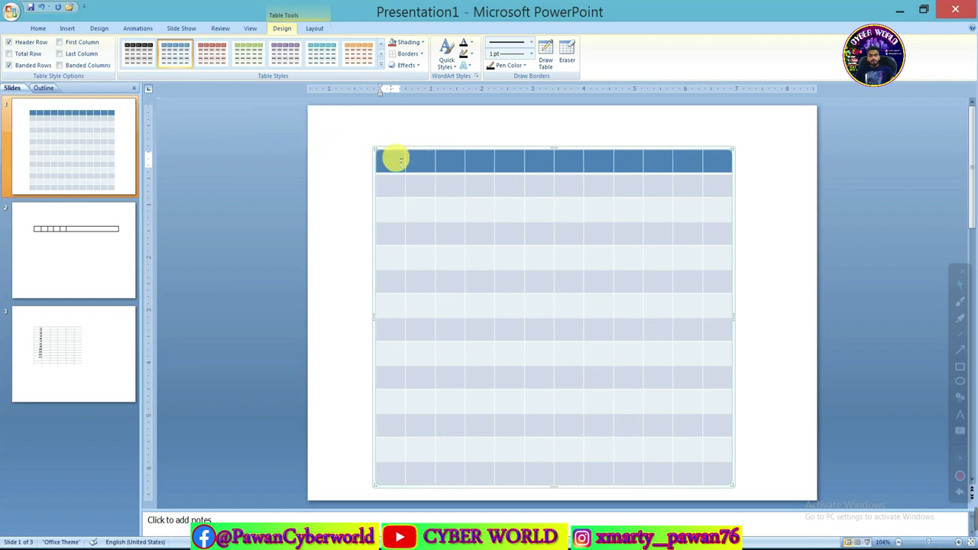
{"action": "left_click", "coordinate": [9, 42]}
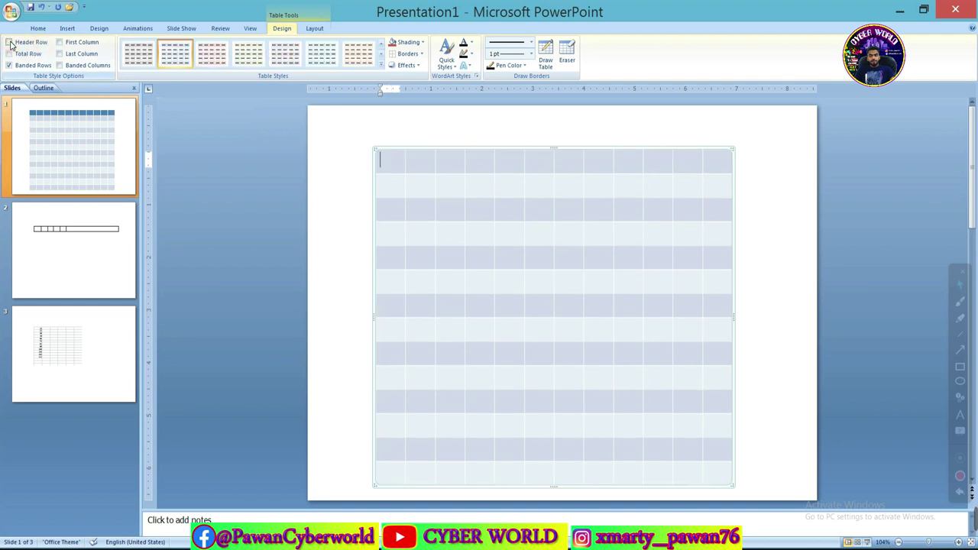
{"action": "scroll", "coordinate": [482, 237], "scroll_direction": "down", "scroll_amount": 2}
{"action": "scroll", "coordinate": [479, 239], "scroll_direction": "up", "scroll_amount": 2}
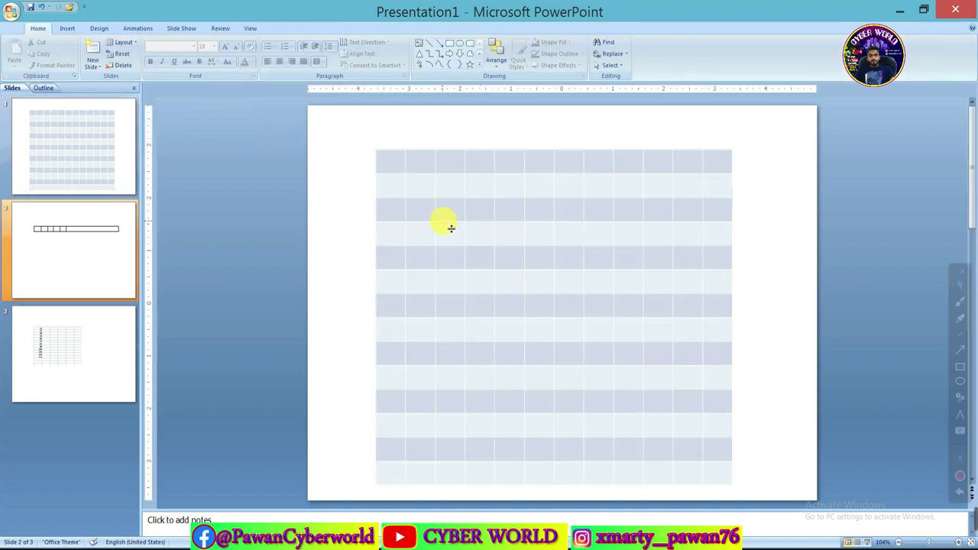
Reselect slide 1's table and switch its dark blue Header Row back on
{"action": "left_click", "coordinate": [419, 187]}
{"action": "left_click", "coordinate": [386, 168]}
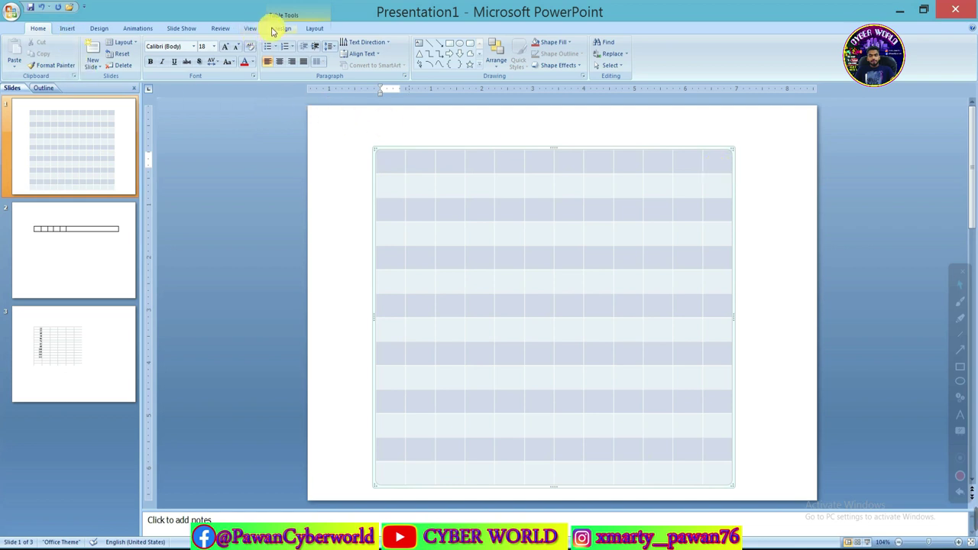
{"action": "left_click", "coordinate": [277, 29]}
{"action": "left_click", "coordinate": [11, 44]}
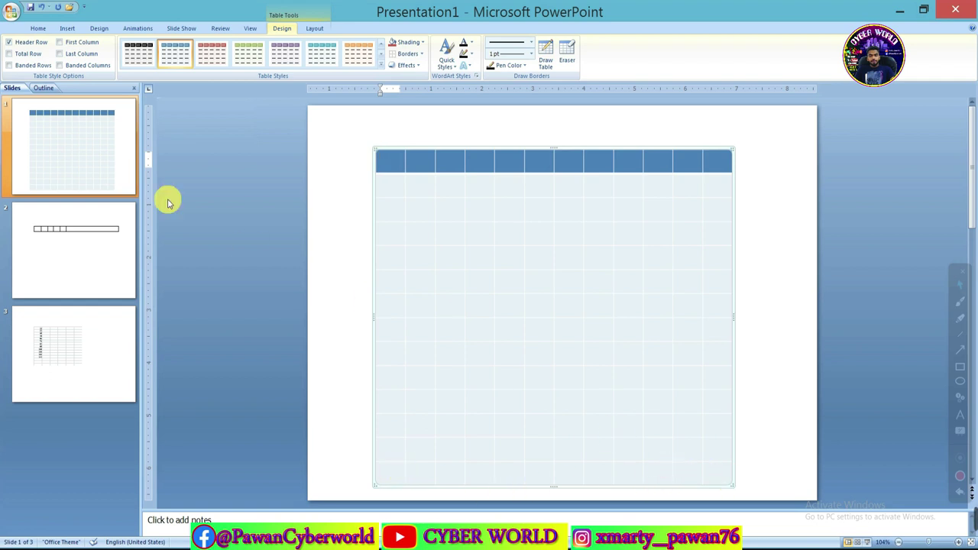
Enable Total Row, Banded Rows, First Column, Last Column and Banded Columns on the table
{"action": "left_click", "coordinate": [9, 53]}
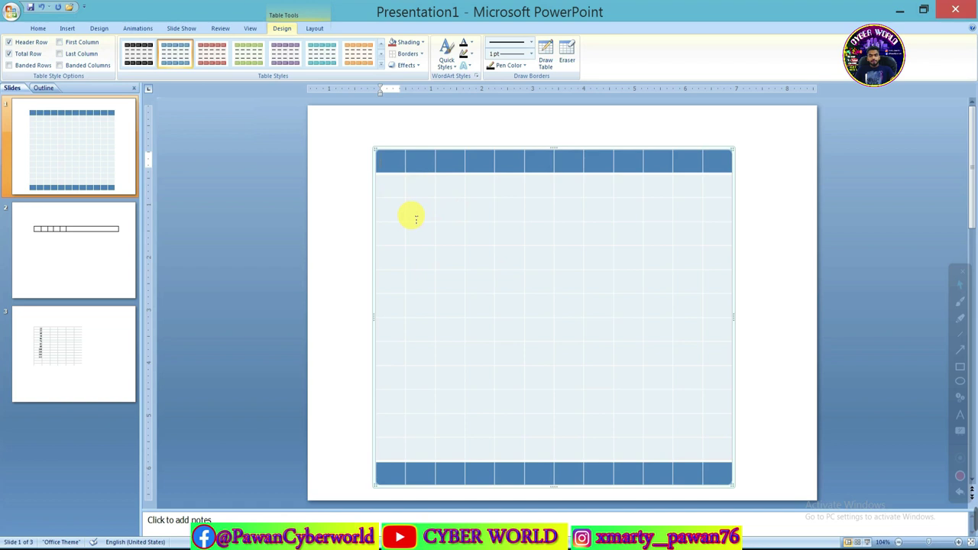
{"action": "left_click", "coordinate": [8, 66]}
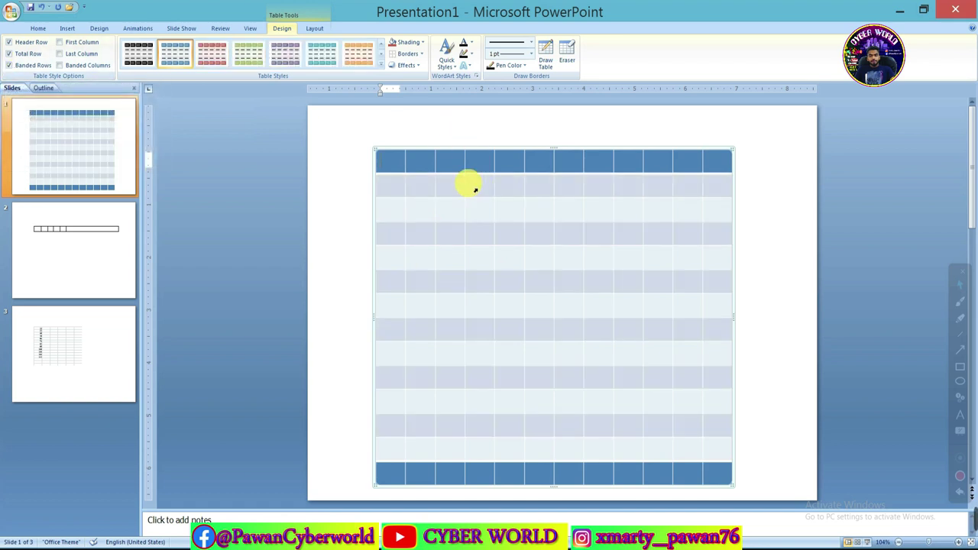
{"action": "left_click", "coordinate": [61, 43]}
{"action": "left_click", "coordinate": [62, 54]}
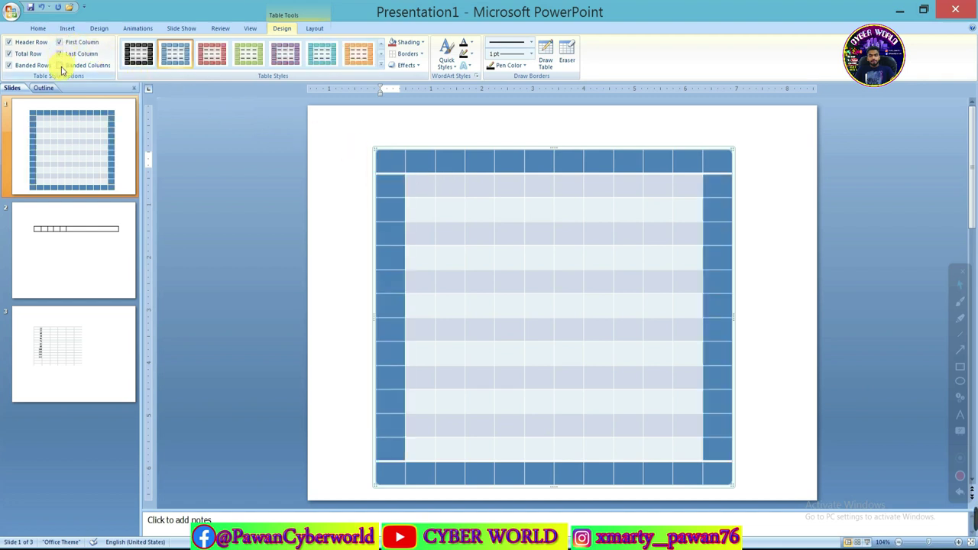
{"action": "left_click", "coordinate": [60, 65]}
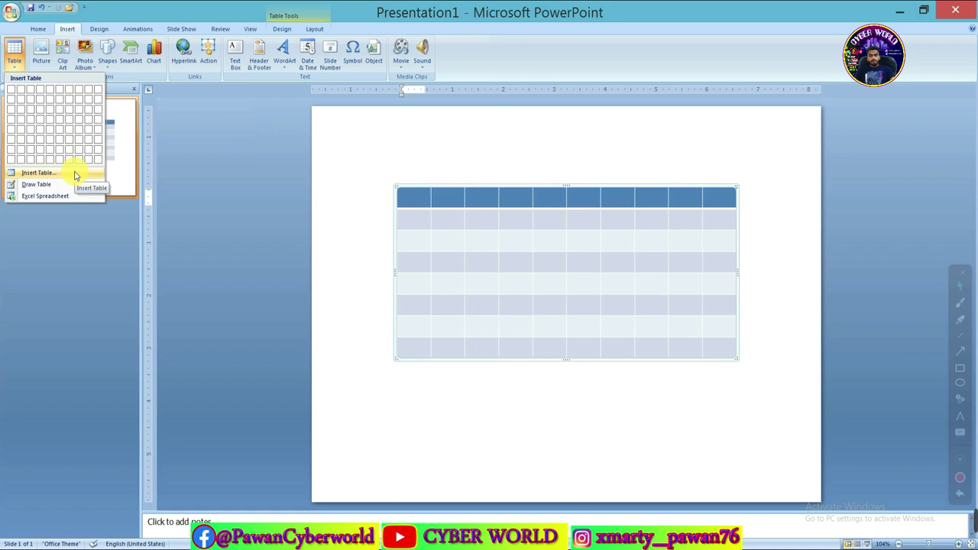
Create a 12-column, 14-row table through the Insert Table dialog
{"action": "left_click", "coordinate": [75, 175]}
{"action": "left_click_drag", "start_coordinate": [418, 258], "coordinate": [302, 114]}
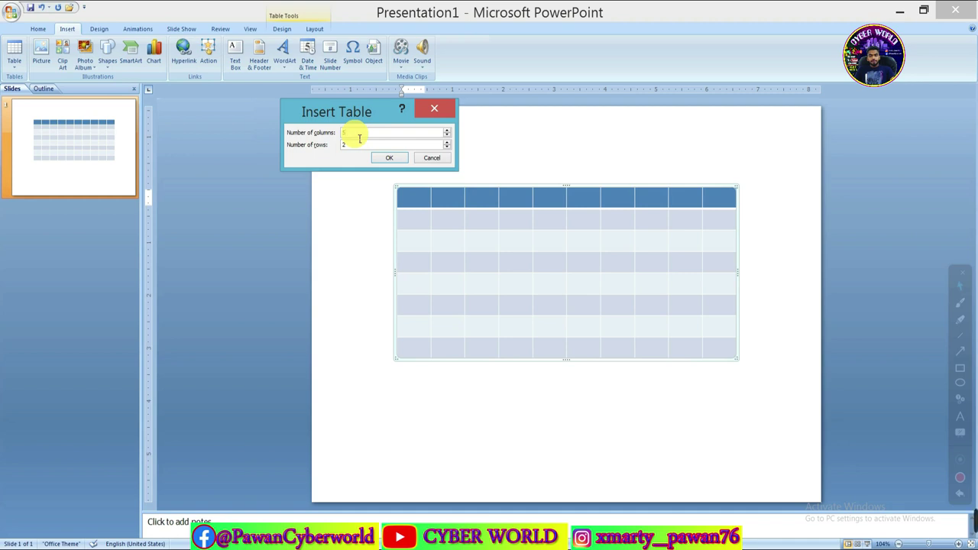
{"action": "type", "text": "12"}
{"action": "key", "text": "Tab"}
{"action": "type", "text": "14"}
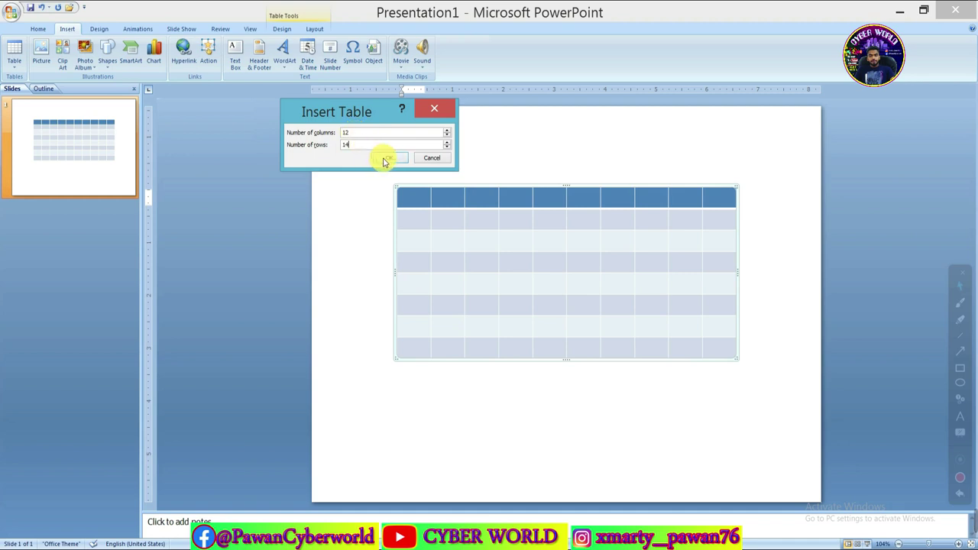
{"action": "left_click_drag", "start_coordinate": [358, 111], "coordinate": [302, 90]}
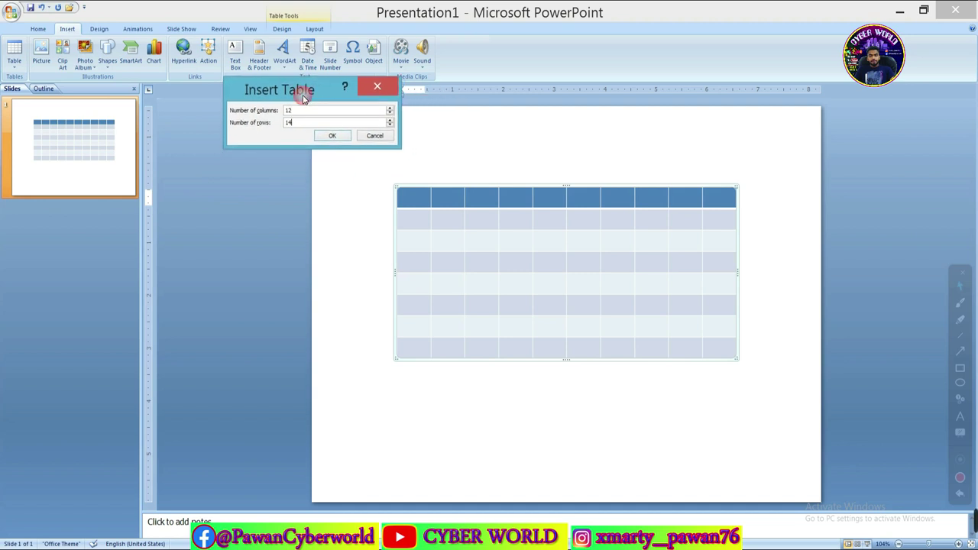
{"action": "left_click", "coordinate": [330, 136]}
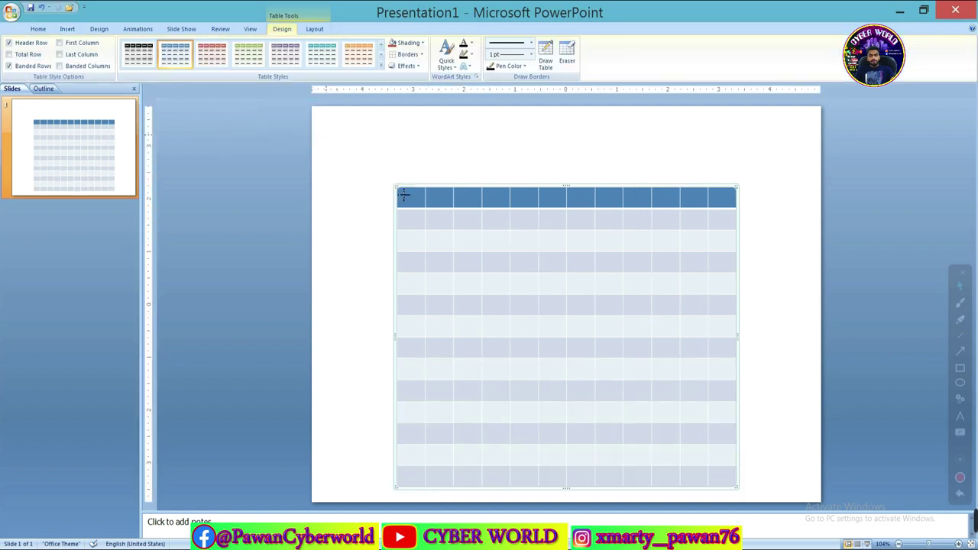
Enlarge the table toward the slide's top-left corner
{"action": "left_click_drag", "start_coordinate": [398, 189], "coordinate": [392, 166]}
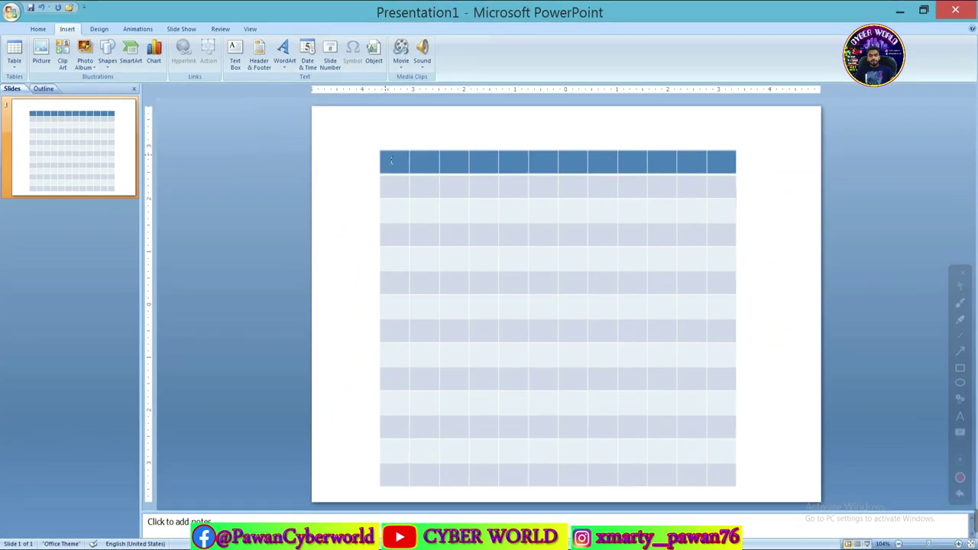
{"action": "left_click", "coordinate": [391, 161]}
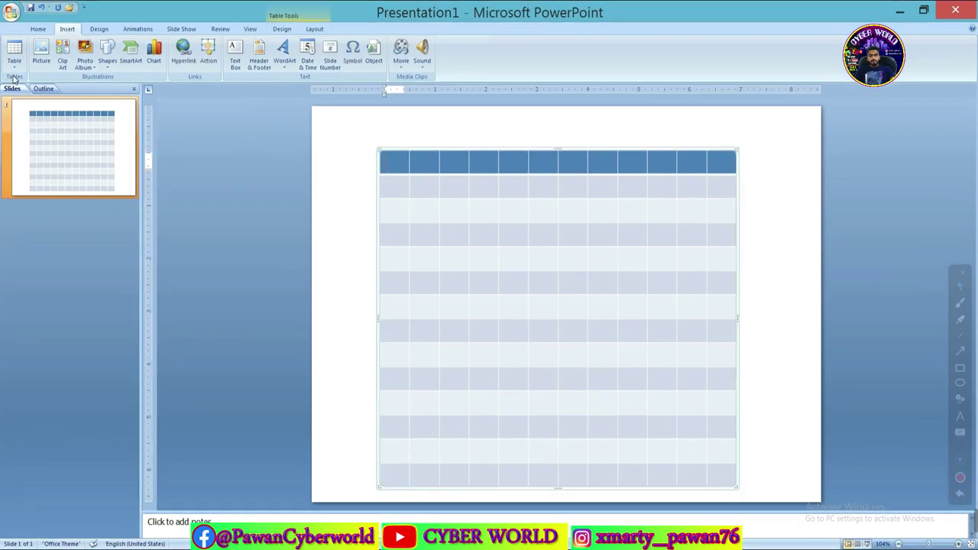
{"action": "left_click", "coordinate": [14, 57]}
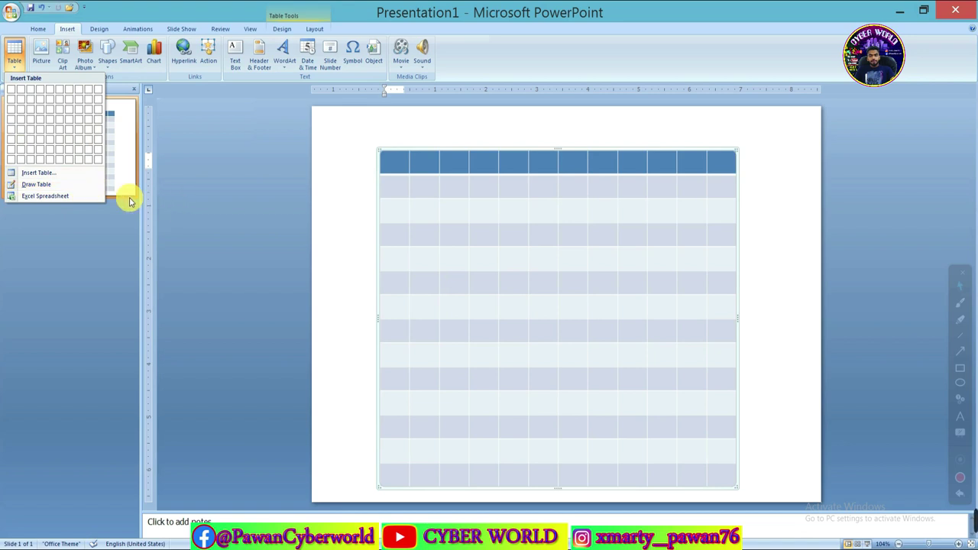
{"action": "left_click", "coordinate": [94, 233]}
Add a new slide with the Blank layout after the table slide
{"action": "left_click", "coordinate": [39, 32]}
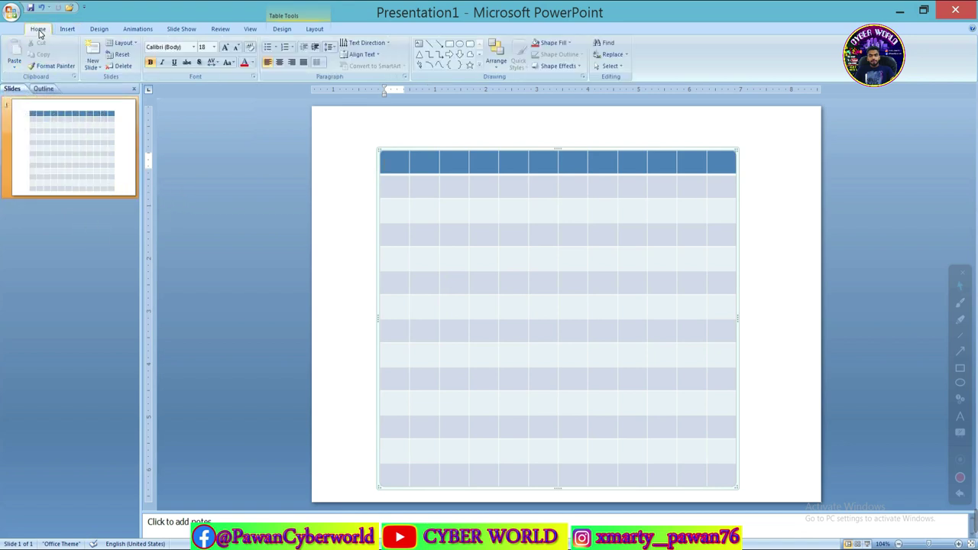
{"action": "left_click", "coordinate": [91, 64]}
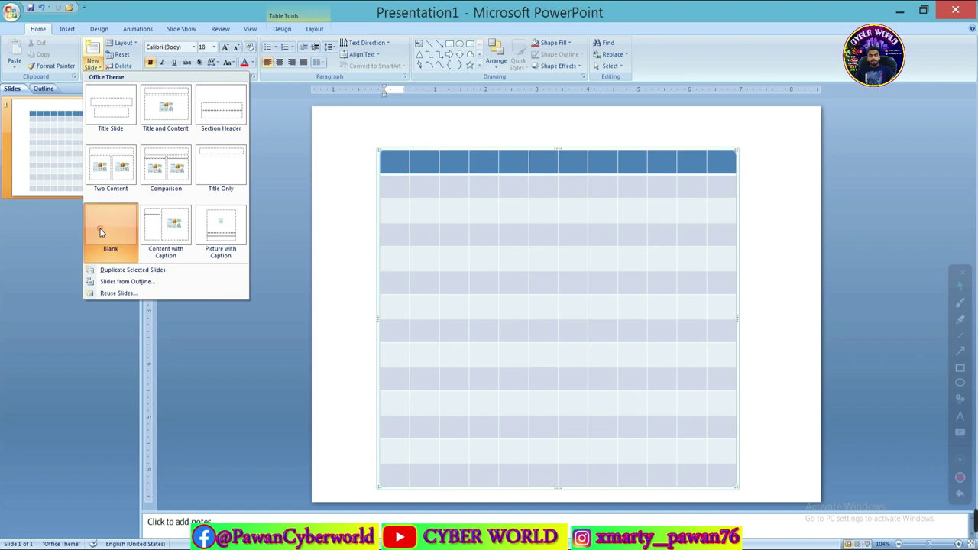
{"action": "left_click", "coordinate": [101, 229]}
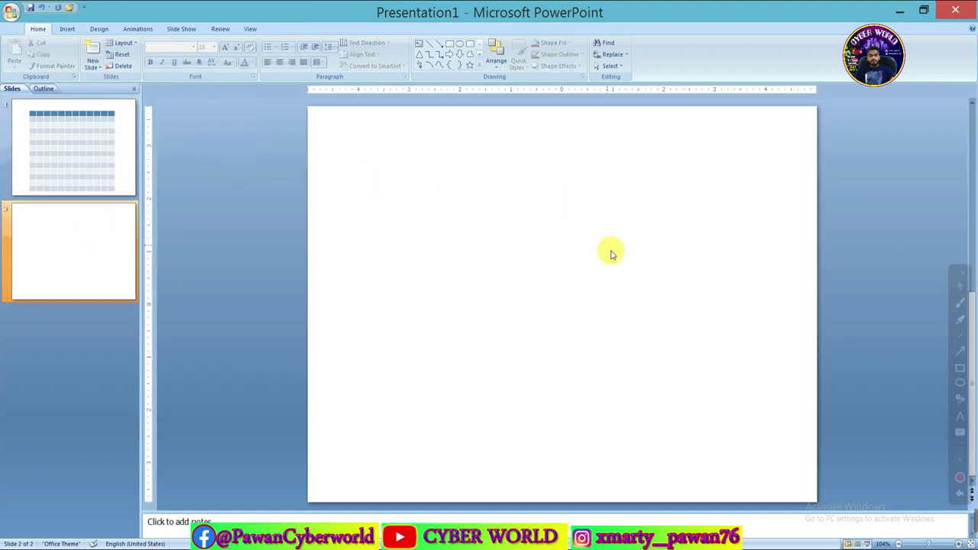
{"action": "left_click", "coordinate": [59, 29]}
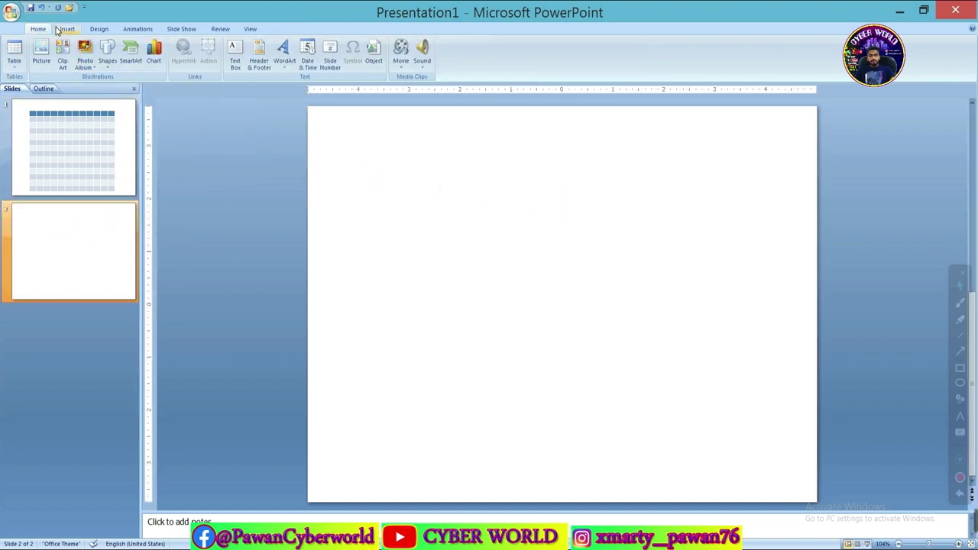
Draw a long single-cell table across the upper middle of slide 2 with Draw Table
{"action": "left_click", "coordinate": [14, 63]}
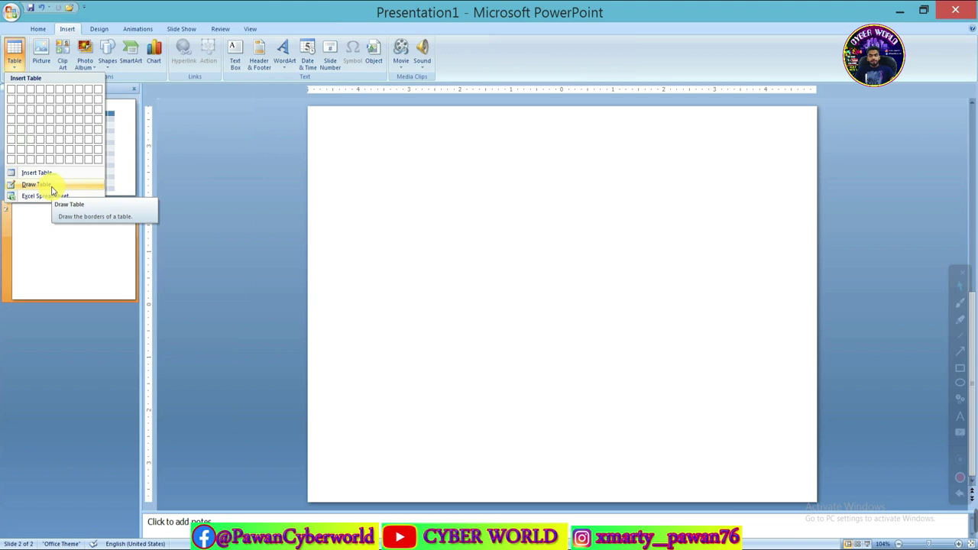
{"action": "left_click", "coordinate": [52, 186]}
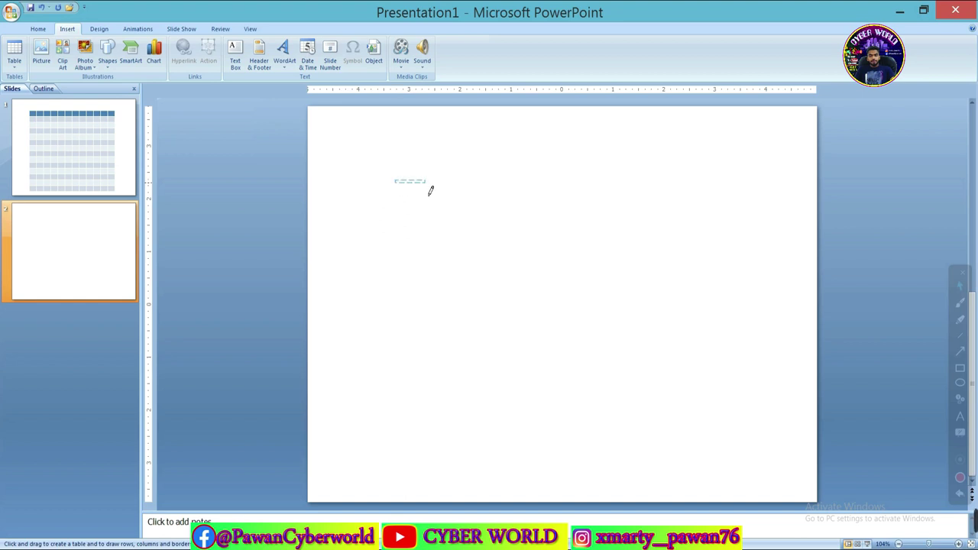
{"action": "mouse_move", "coordinate": [430, 191]}
{"action": "left_mouse_down"}
{"action": "mouse_move", "coordinate": [673, 224]}
{"action": "mouse_move", "coordinate": [751, 227]}
{"action": "mouse_move", "coordinate": [747, 220]}
{"action": "left_mouse_up"}
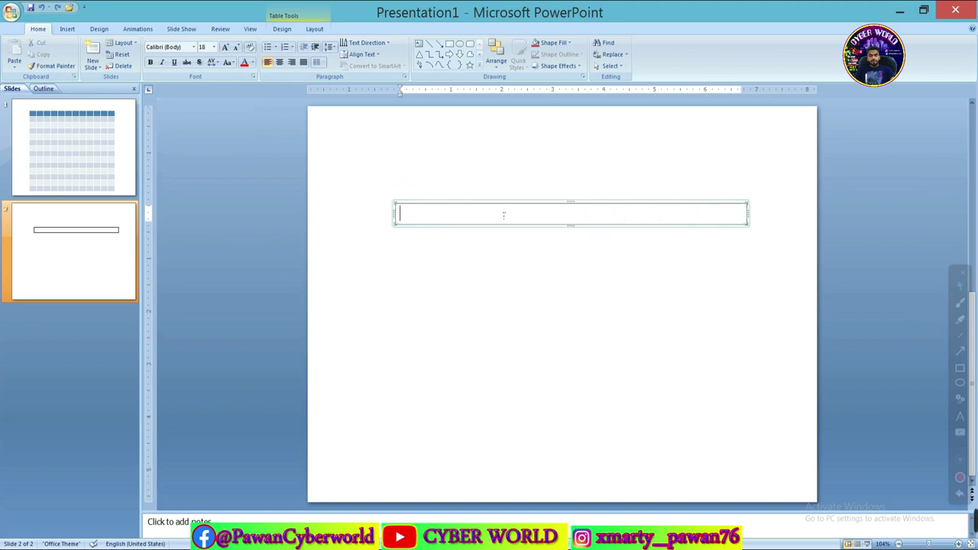
{"action": "left_click", "coordinate": [284, 29]}
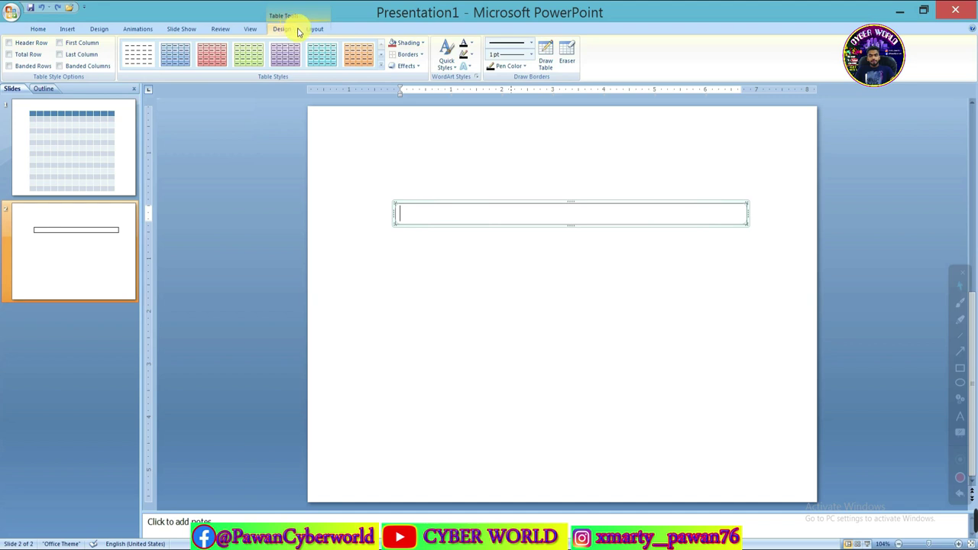
Draw vertical borders inside the drawn table to split off its first narrow cells
{"action": "left_click", "coordinate": [547, 50]}
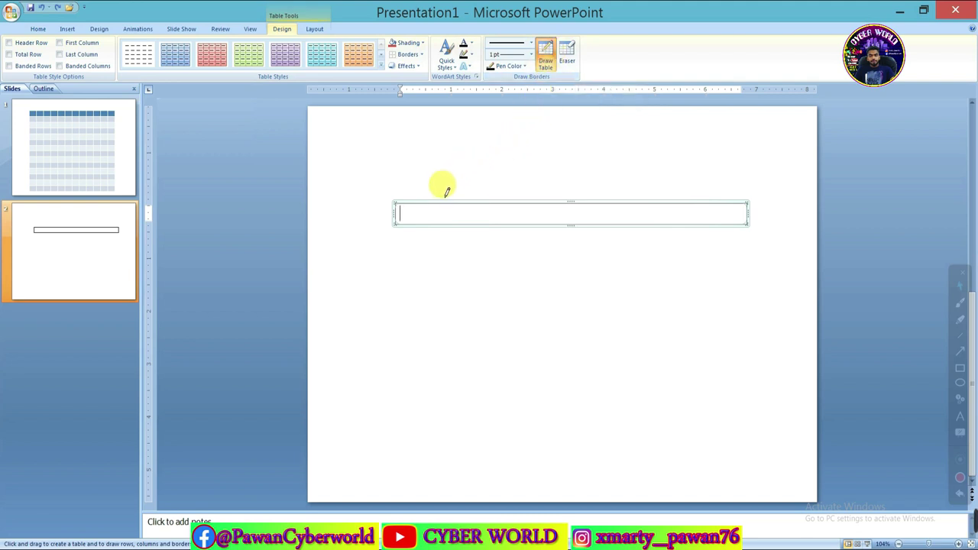
{"action": "mouse_move", "coordinate": [426, 203]}
{"action": "left_mouse_down"}
{"action": "mouse_move", "coordinate": [426, 225]}
{"action": "mouse_move", "coordinate": [483, 217]}
{"action": "mouse_move", "coordinate": [483, 204]}
{"action": "left_mouse_up"}
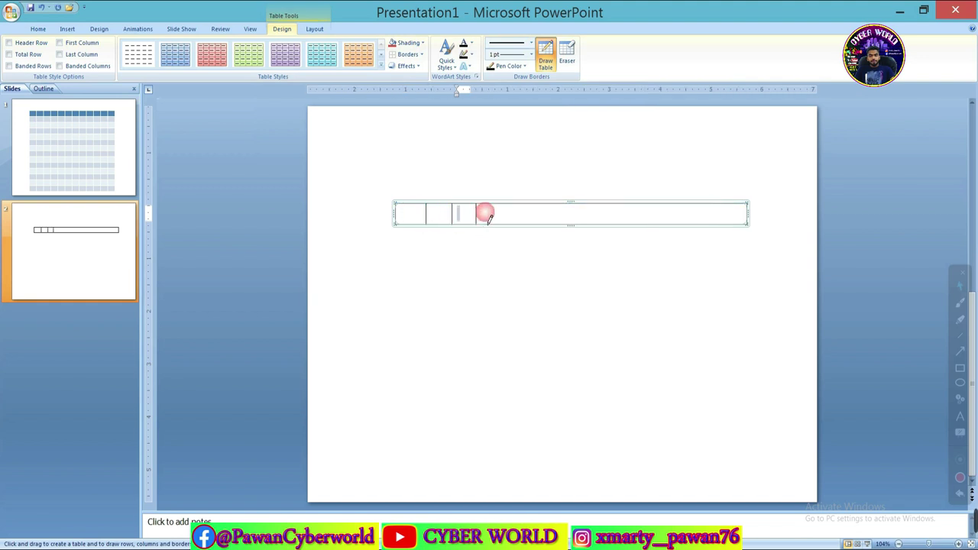
{"action": "mouse_move", "coordinate": [505, 236]}
{"action": "left_mouse_down"}
{"action": "mouse_move", "coordinate": [504, 205]}
{"action": "mouse_move", "coordinate": [532, 223]}
{"action": "left_mouse_up"}
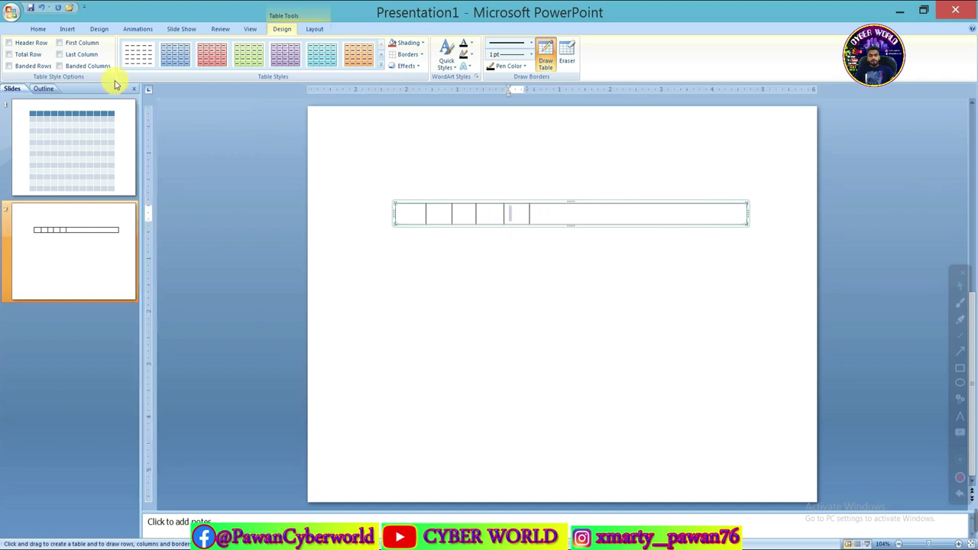
{"action": "left_click", "coordinate": [39, 30]}
Finish the dividers so five narrow cells precede one wide cell, then leave drawing mode
{"action": "left_click", "coordinate": [67, 29]}
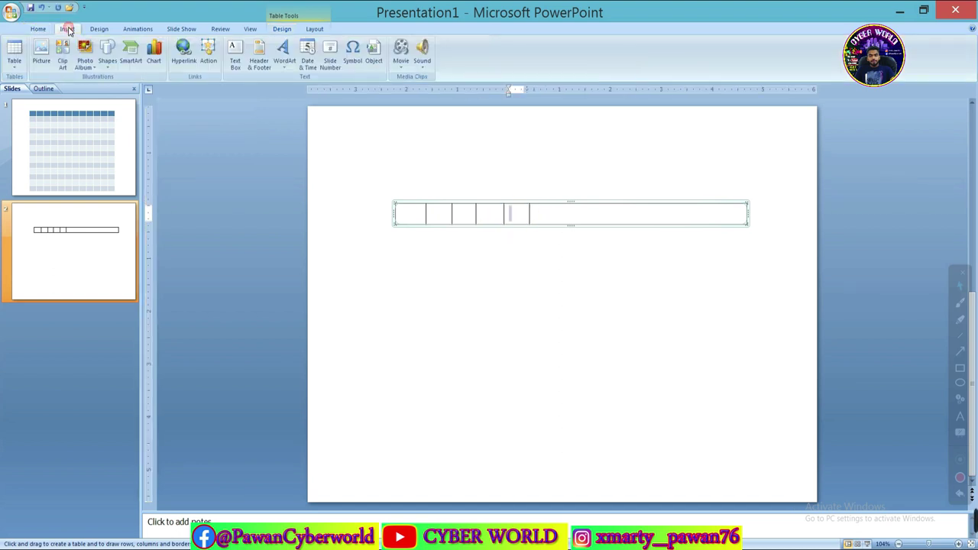
{"action": "left_click", "coordinate": [12, 66]}
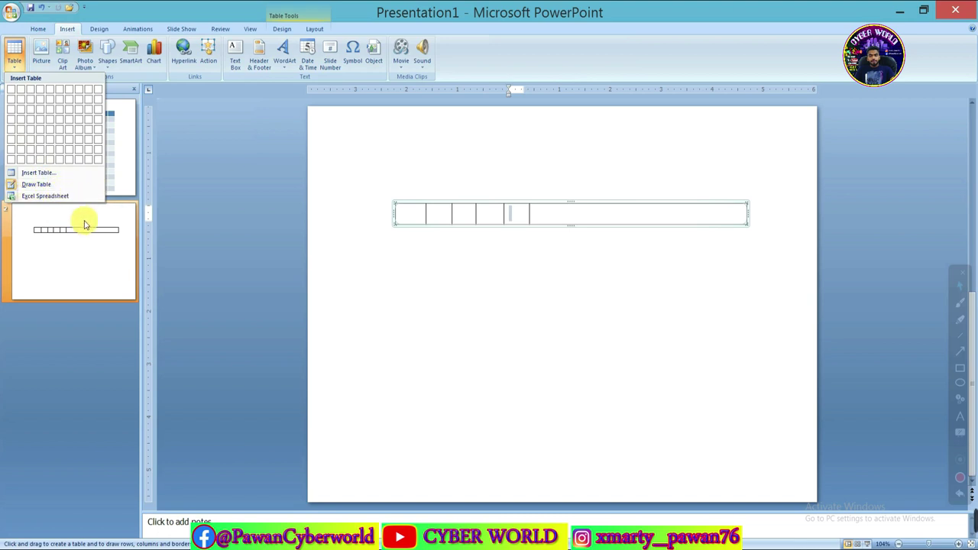
{"action": "left_click", "coordinate": [365, 238]}
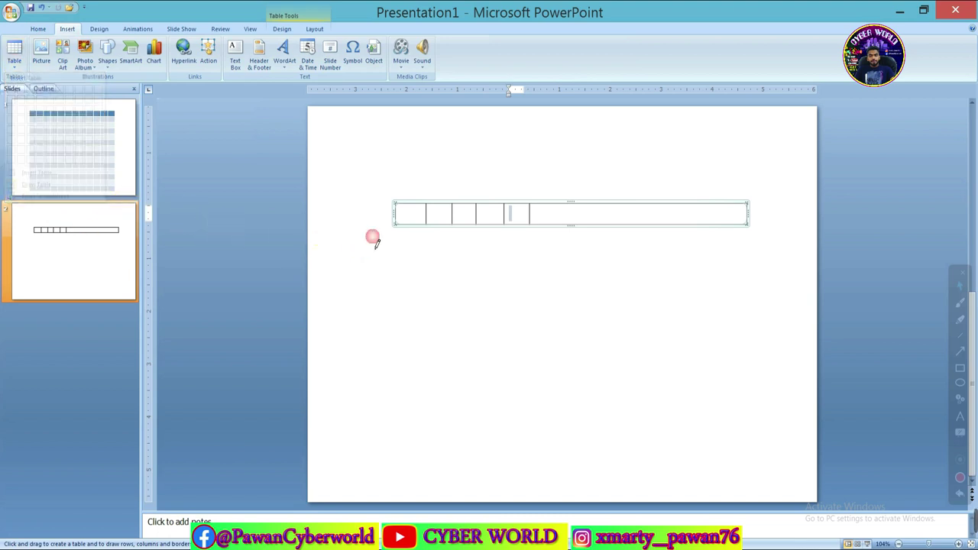
{"action": "left_click", "coordinate": [426, 246]}
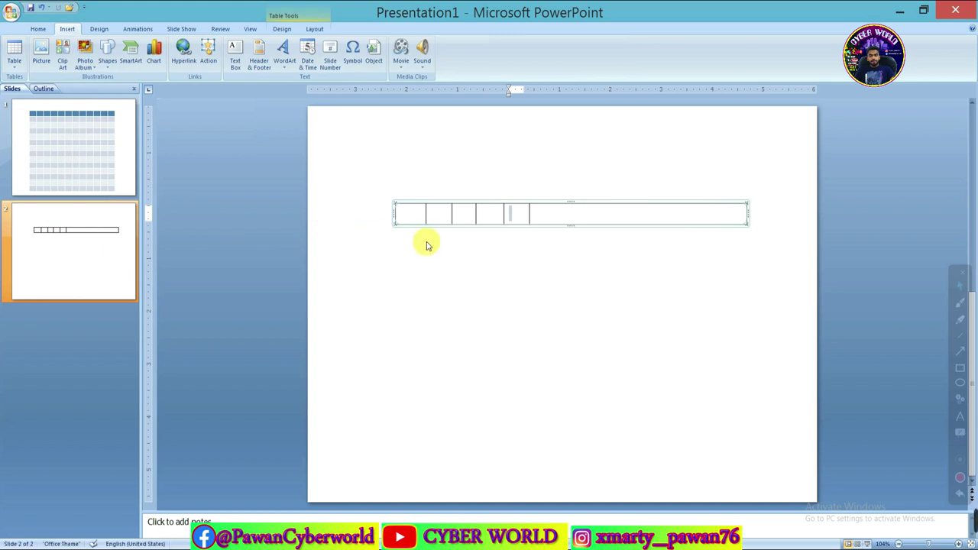
{"action": "left_click", "coordinate": [38, 31]}
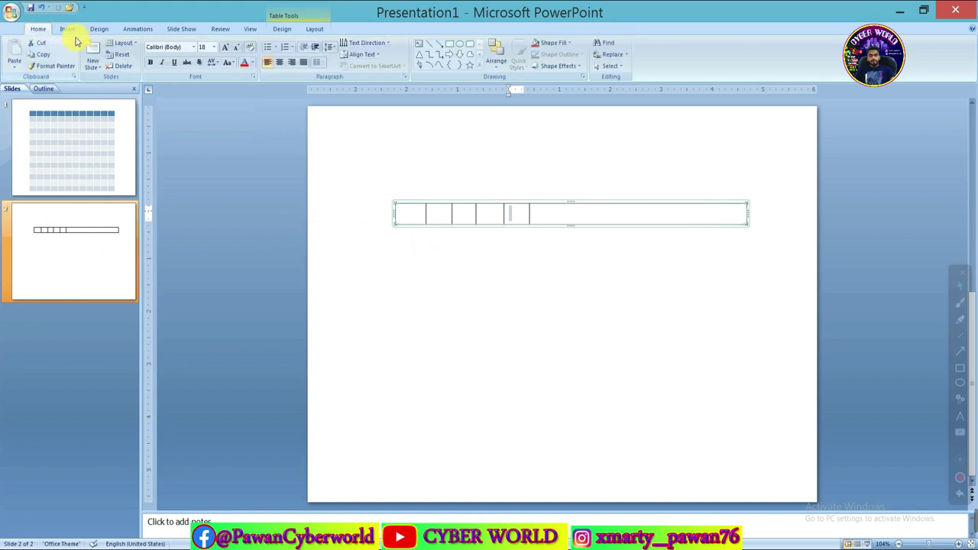
{"action": "left_click", "coordinate": [68, 29]}
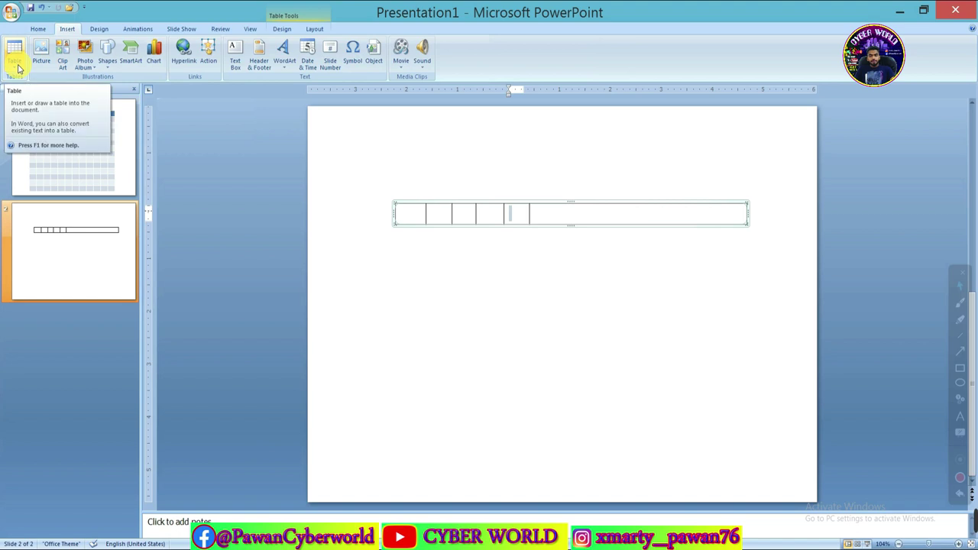
{"action": "left_click", "coordinate": [37, 29]}
{"action": "left_click", "coordinate": [92, 66]}
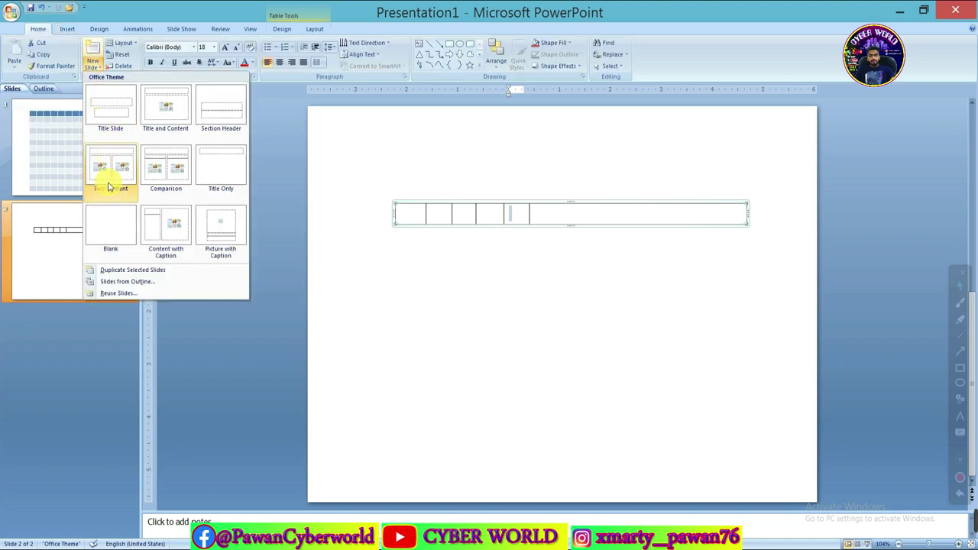
Add a blank third slide, select it, and bring up the Insert tab's Table options
{"action": "left_click", "coordinate": [112, 226]}
{"action": "left_click", "coordinate": [69, 321]}
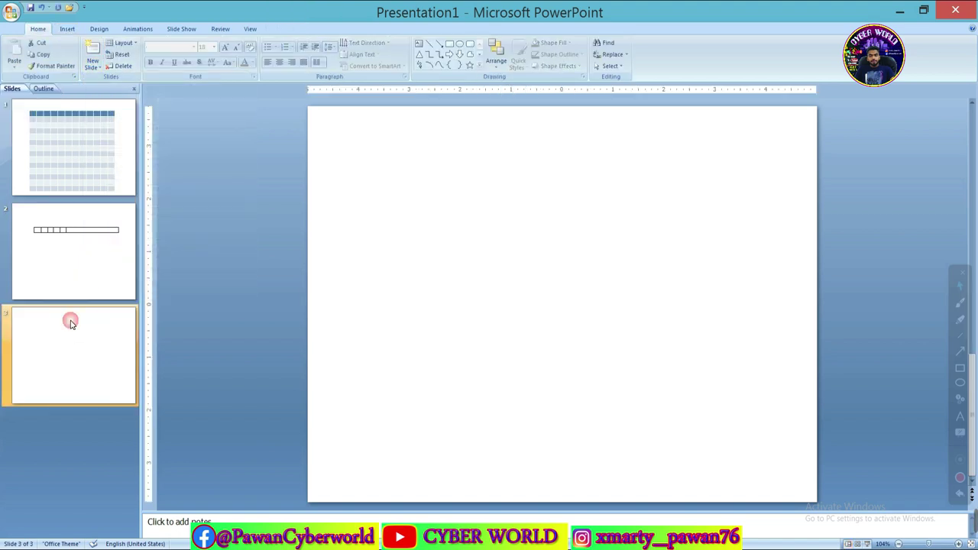
{"action": "left_click", "coordinate": [67, 29]}
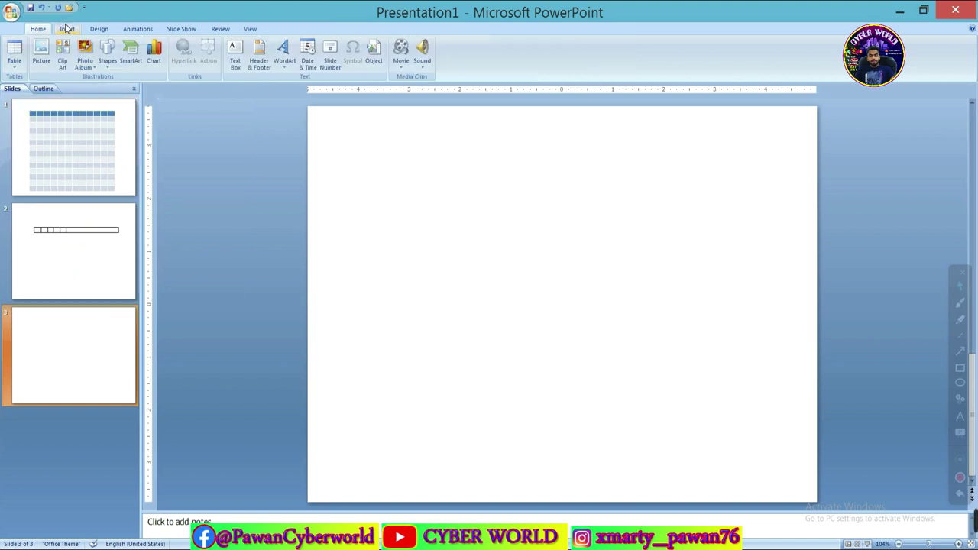
{"action": "left_click", "coordinate": [14, 60]}
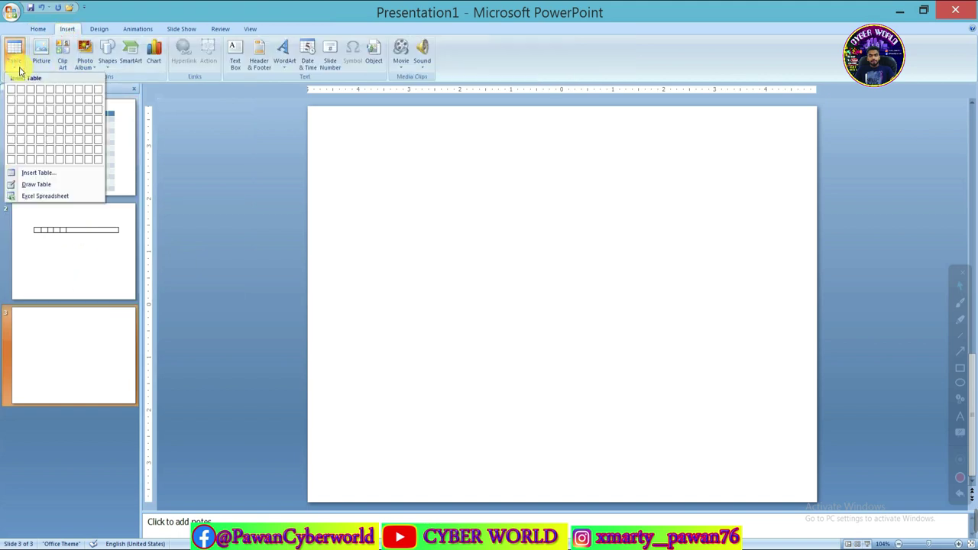
Embed an Excel spreadsheet on slide 3, enlarge it to columns A–F and rows 1–15, and select A1
{"action": "left_click", "coordinate": [31, 197]}
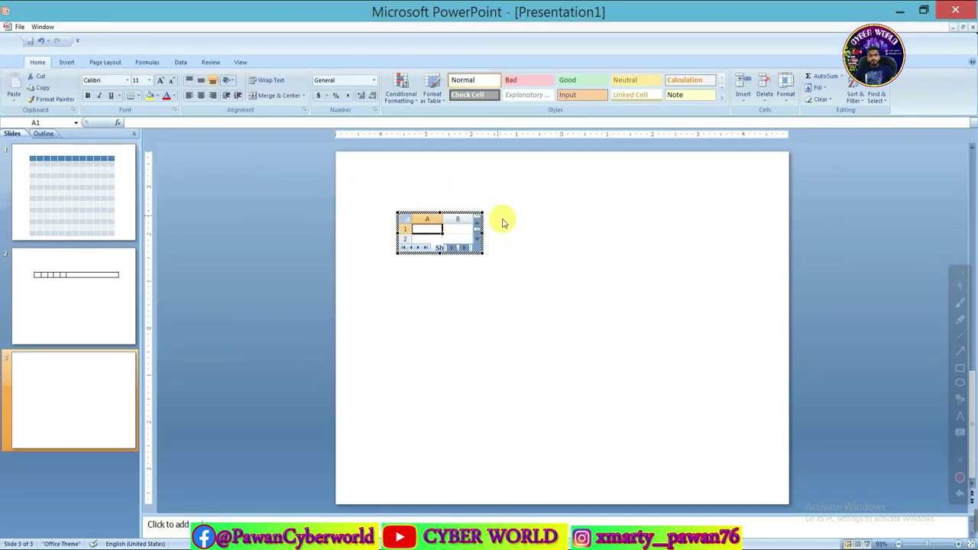
{"action": "left_click", "coordinate": [434, 239]}
{"action": "left_click", "coordinate": [431, 232]}
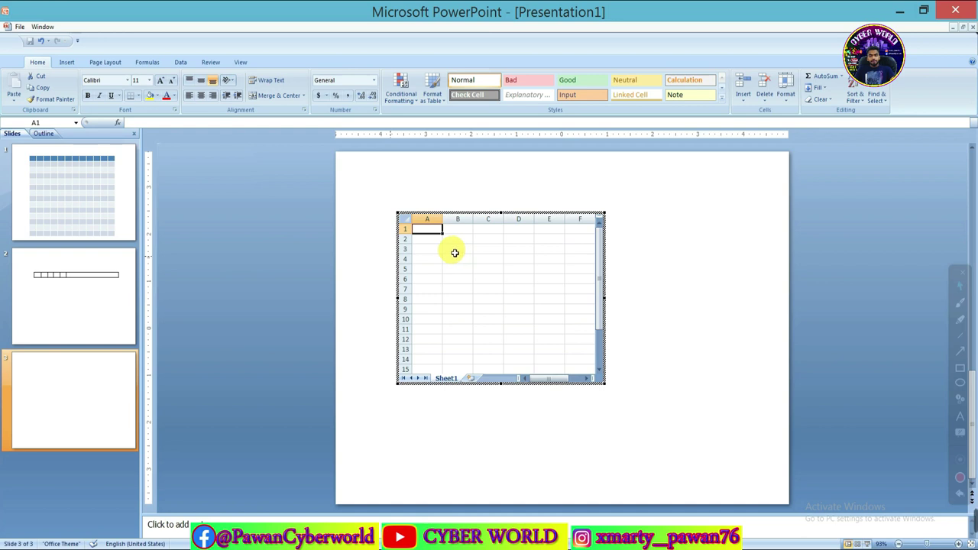
Enter 12, 24, 36 in A1:A3, fill the series down to 144 in A12, and exit the sheet
{"action": "type", "text": "12 24 36"}
{"action": "left_click_drag", "start_coordinate": [427, 228], "coordinate": [427, 248]}
{"action": "left_click_drag", "start_coordinate": [443, 253], "coordinate": [443, 340]}
{"action": "left_click", "coordinate": [477, 297]}
{"action": "left_click", "coordinate": [458, 229]}
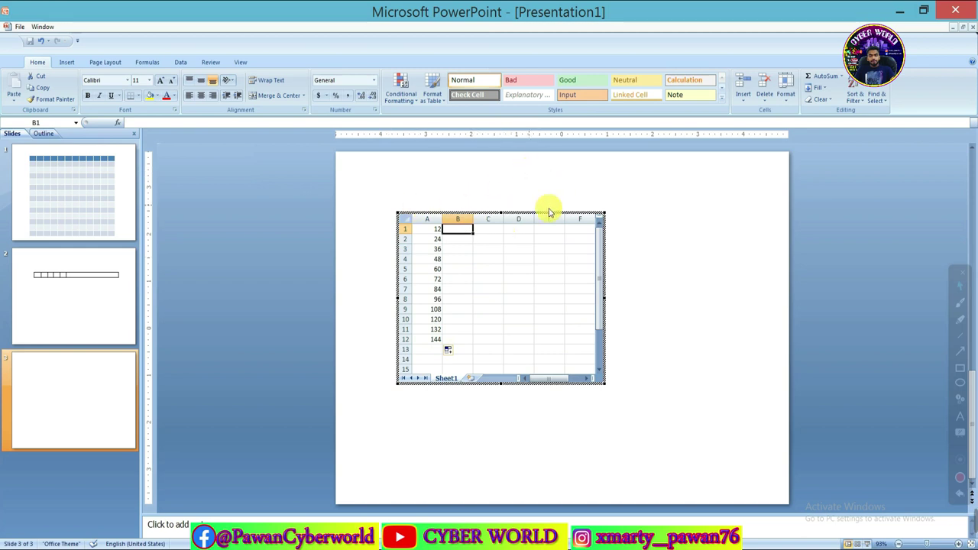
{"action": "left_click", "coordinate": [650, 207]}
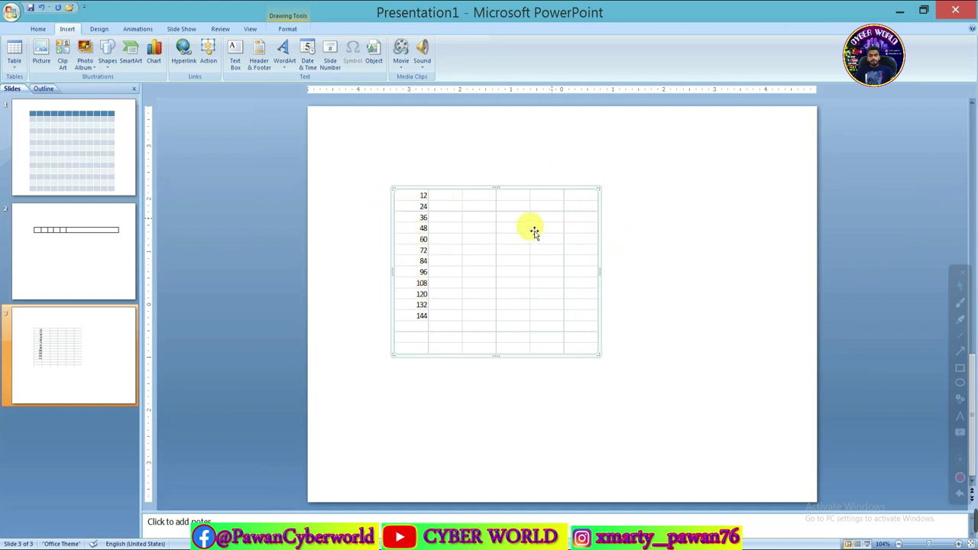
Give slide 1's 12-column, 14-row table the medium blue table style
{"action": "left_click", "coordinate": [9, 69]}
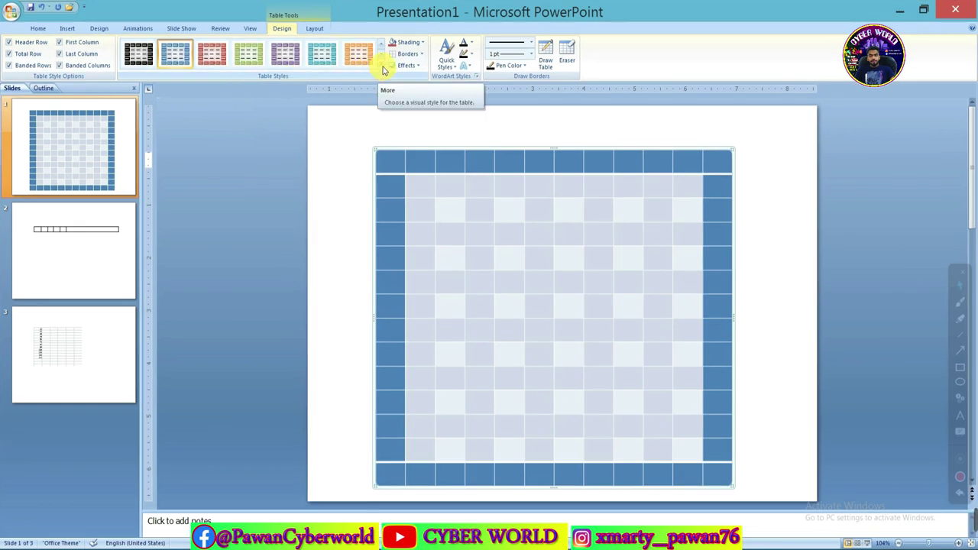
{"action": "left_click", "coordinate": [383, 66]}
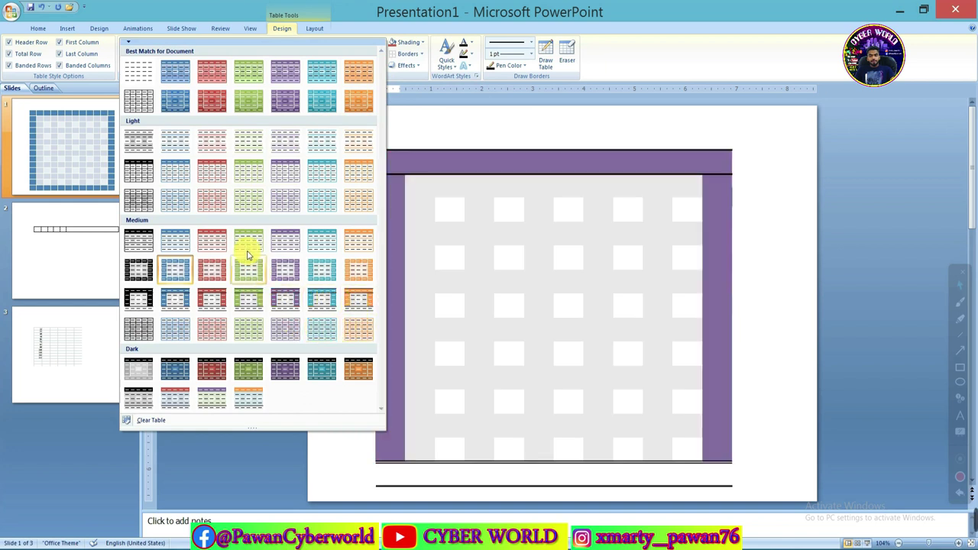
{"action": "left_click", "coordinate": [396, 137]}
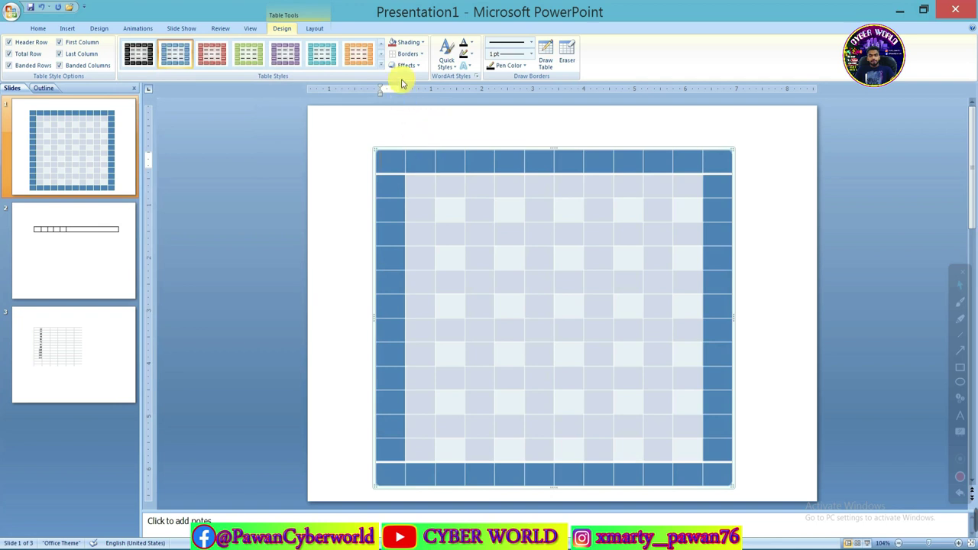
Shade the table's top two rows crimson red, then select the whole table
{"action": "left_click", "coordinate": [423, 43]}
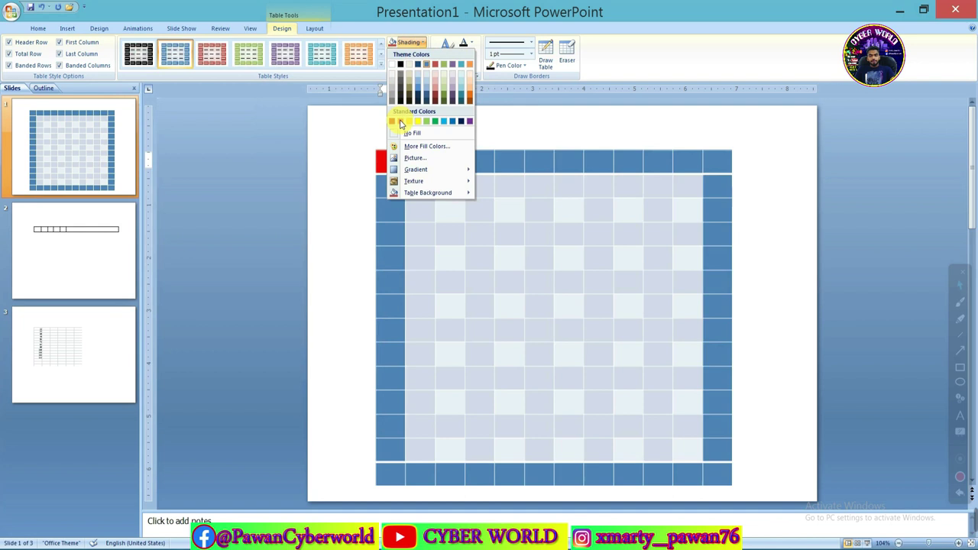
{"action": "left_click", "coordinate": [437, 166]}
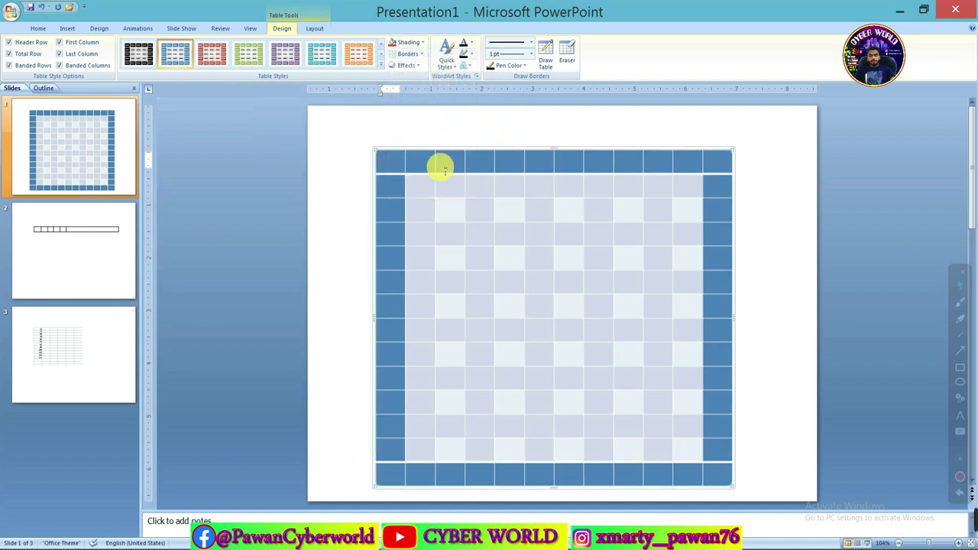
{"action": "left_click_drag", "start_coordinate": [404, 164], "coordinate": [721, 178]}
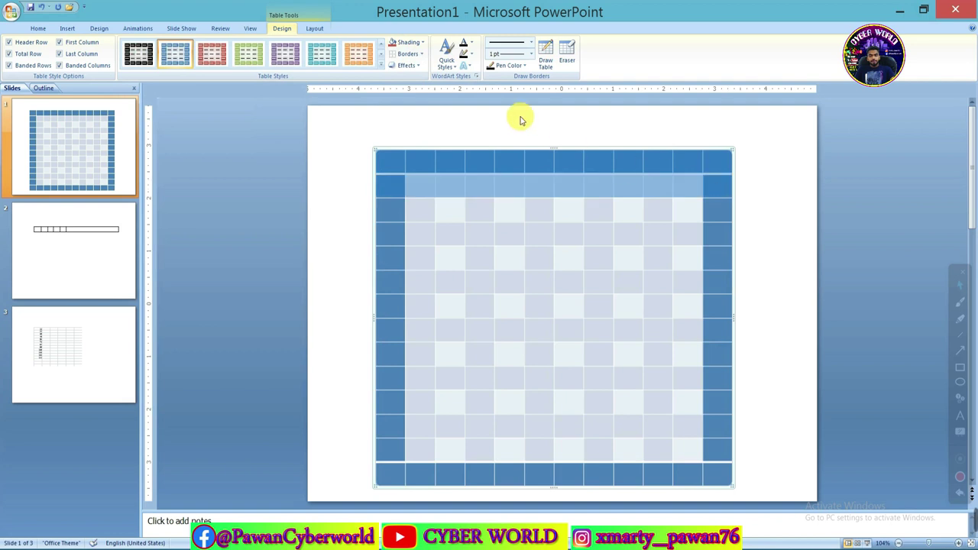
{"action": "left_click", "coordinate": [417, 43]}
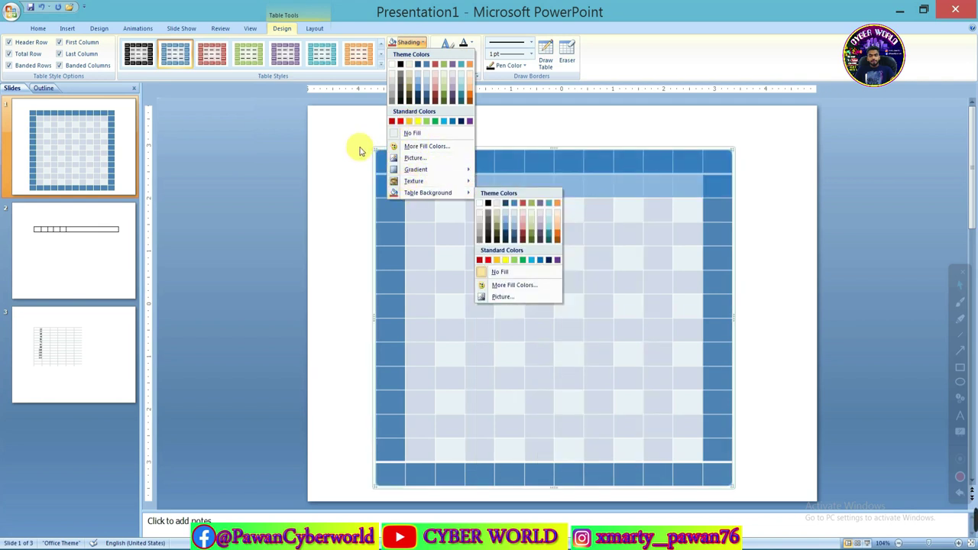
{"action": "left_click", "coordinate": [400, 121]}
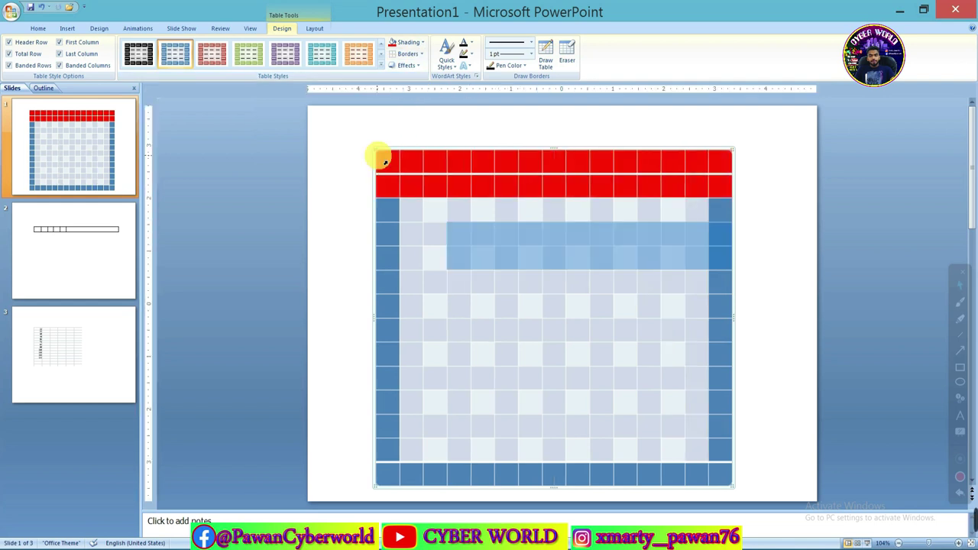
{"action": "left_click_drag", "start_coordinate": [378, 153], "coordinate": [729, 483]}
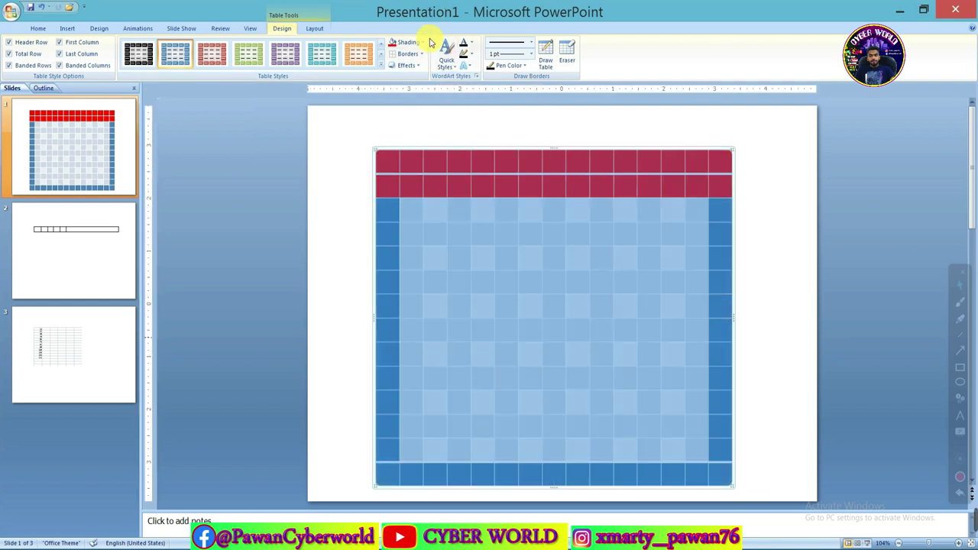
Clear the table's borders, then apply All Borders so every cell has gridlines
{"action": "left_click", "coordinate": [421, 54]}
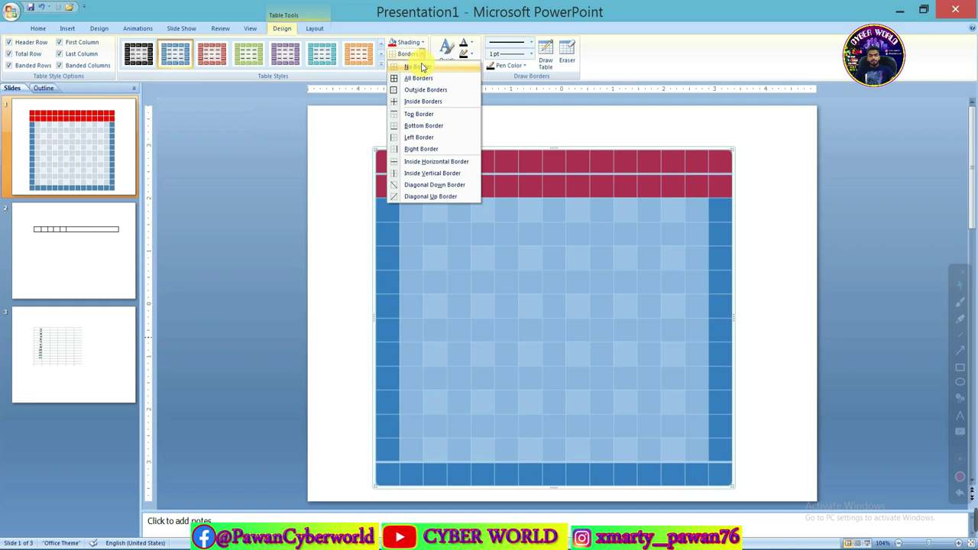
{"action": "left_click", "coordinate": [418, 67]}
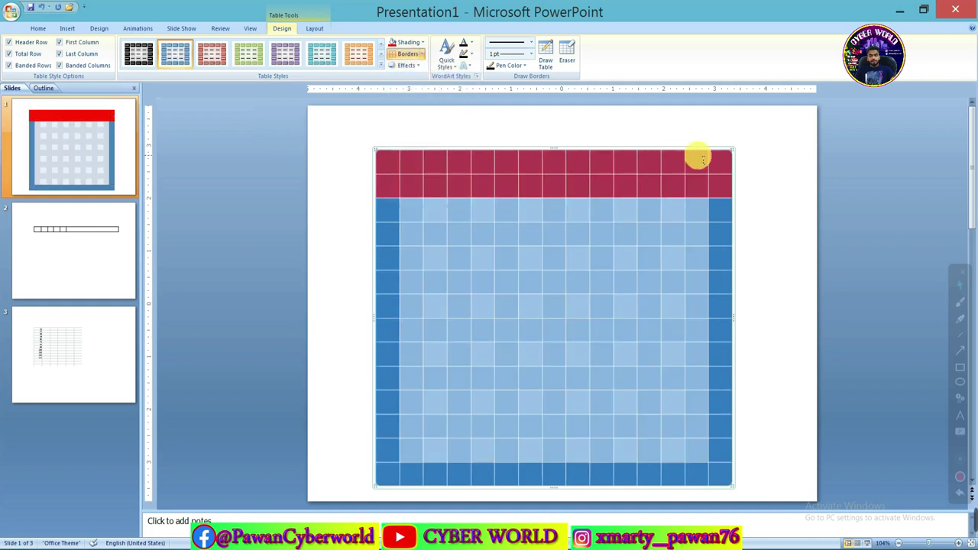
{"action": "left_click", "coordinate": [420, 54]}
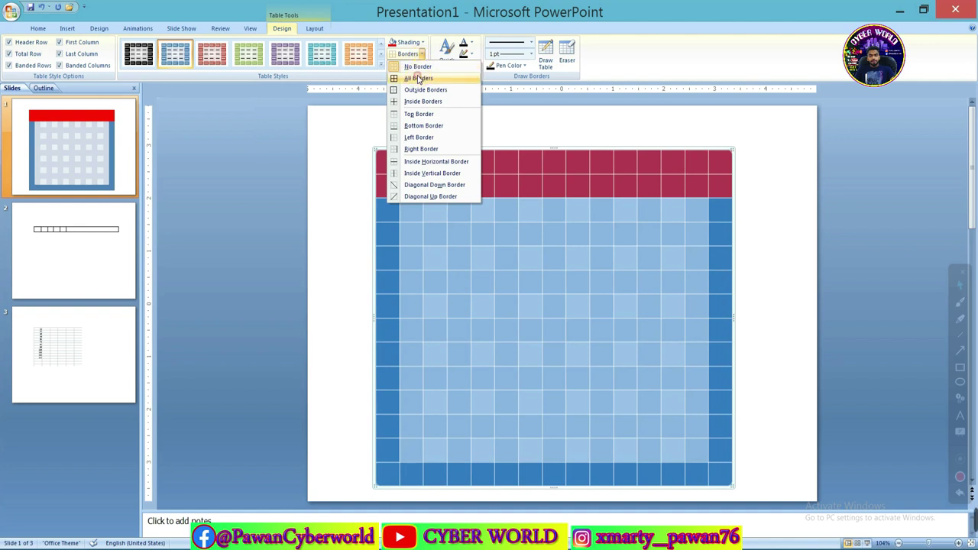
{"action": "left_click", "coordinate": [418, 78]}
{"action": "left_click", "coordinate": [472, 236]}
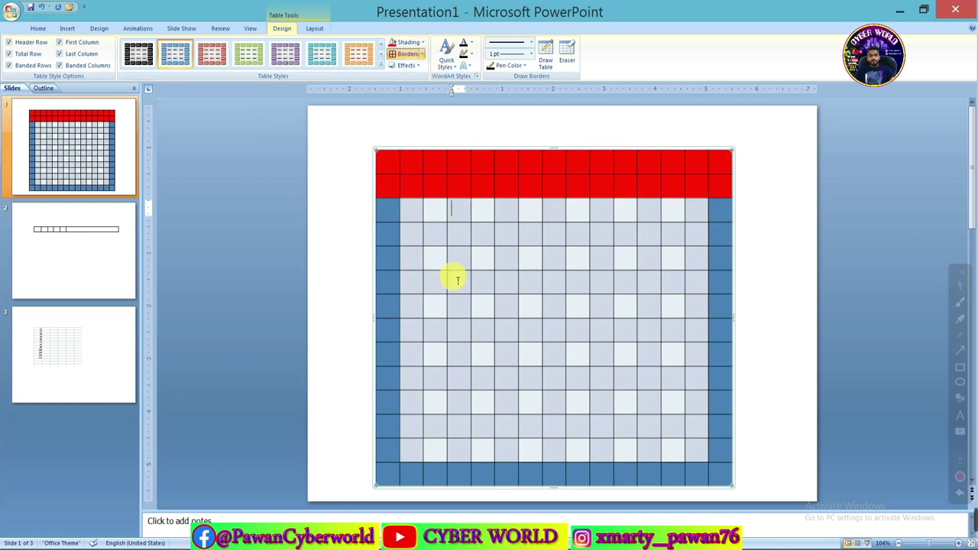
Change one cell's borders, then reapply the border setting across every table cell
{"action": "left_click", "coordinate": [407, 54]}
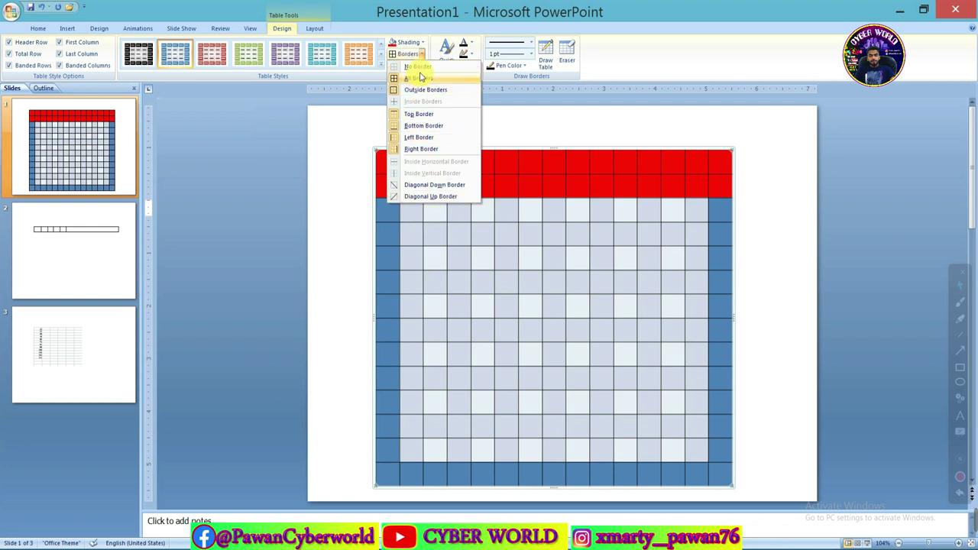
{"action": "left_click", "coordinate": [424, 73]}
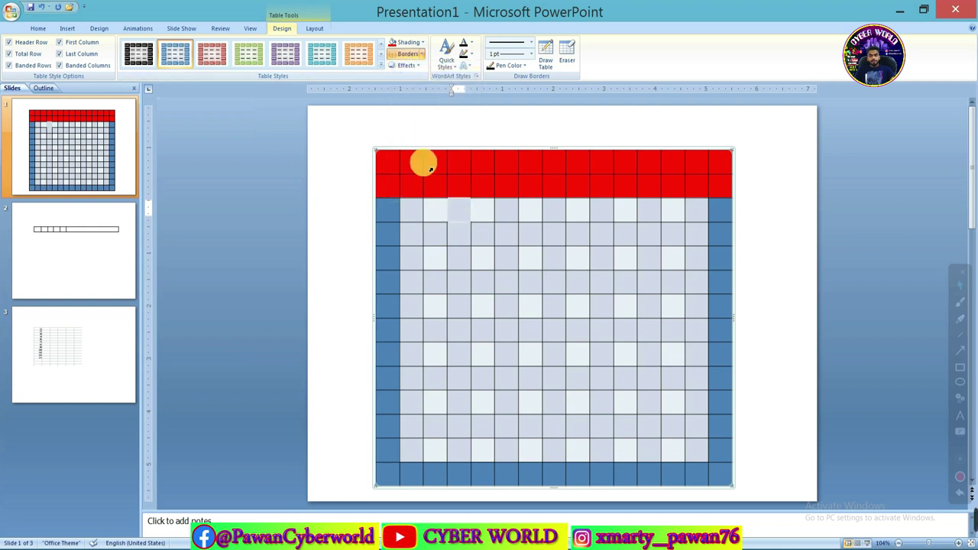
{"action": "left_click", "coordinate": [387, 159]}
{"action": "left_click_drag", "start_coordinate": [388, 158], "coordinate": [719, 474]}
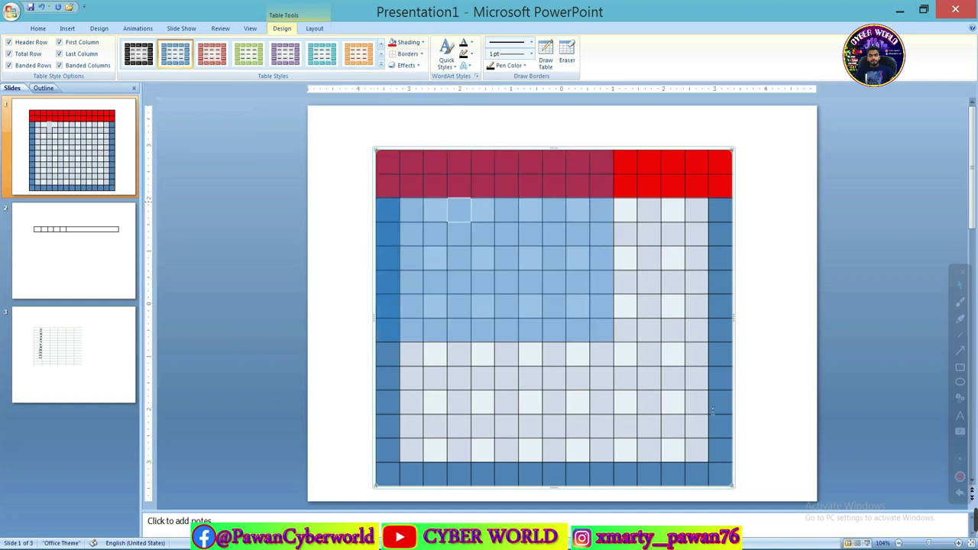
{"action": "left_click", "coordinate": [405, 53]}
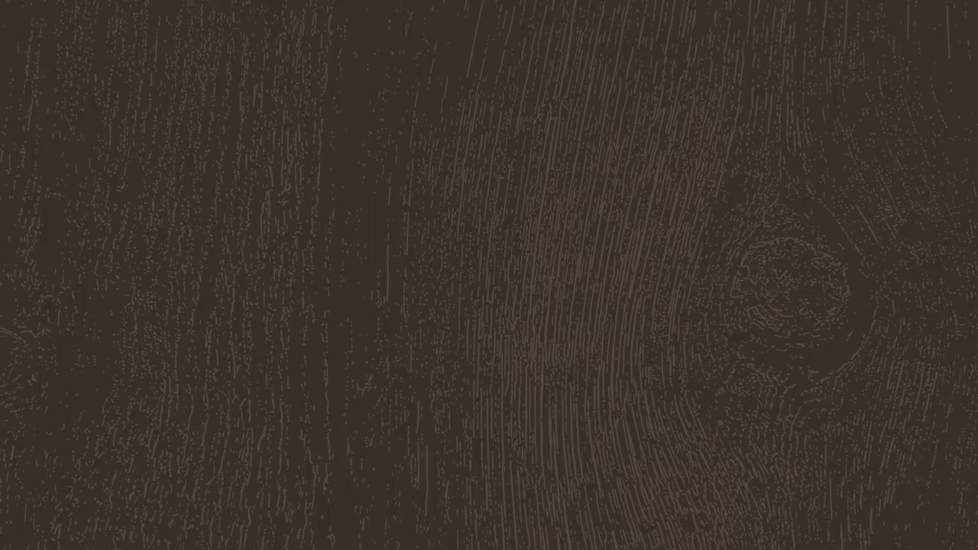